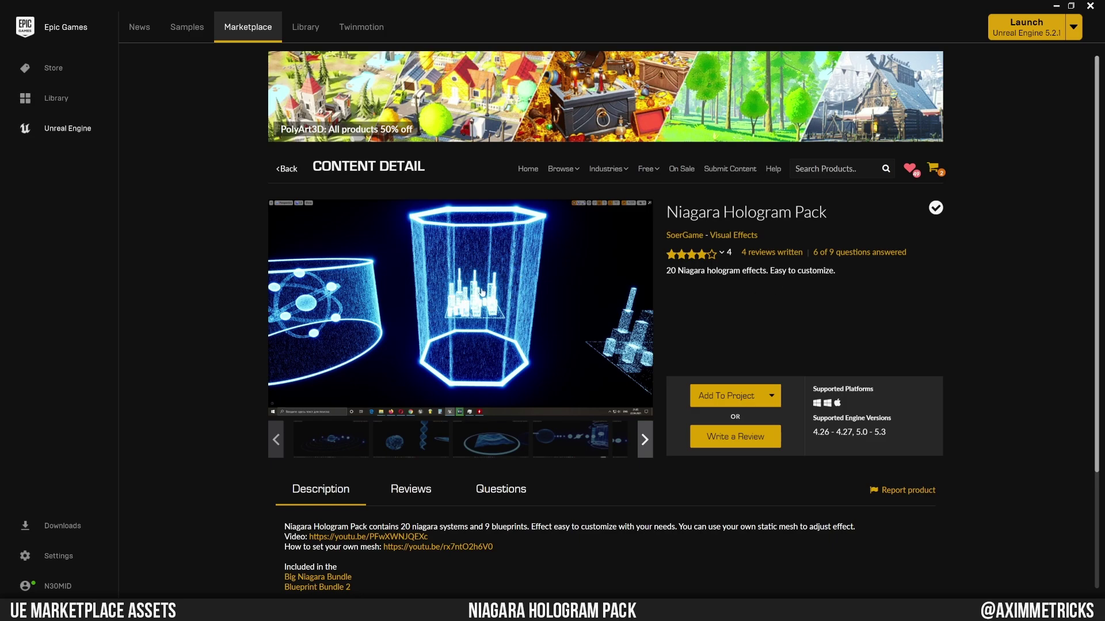
- Preview the Niagara Hologram Pack gallery images: globe and DNA helix, solar system, tower, and city
left_click(341, 441)
left_click(332, 442)
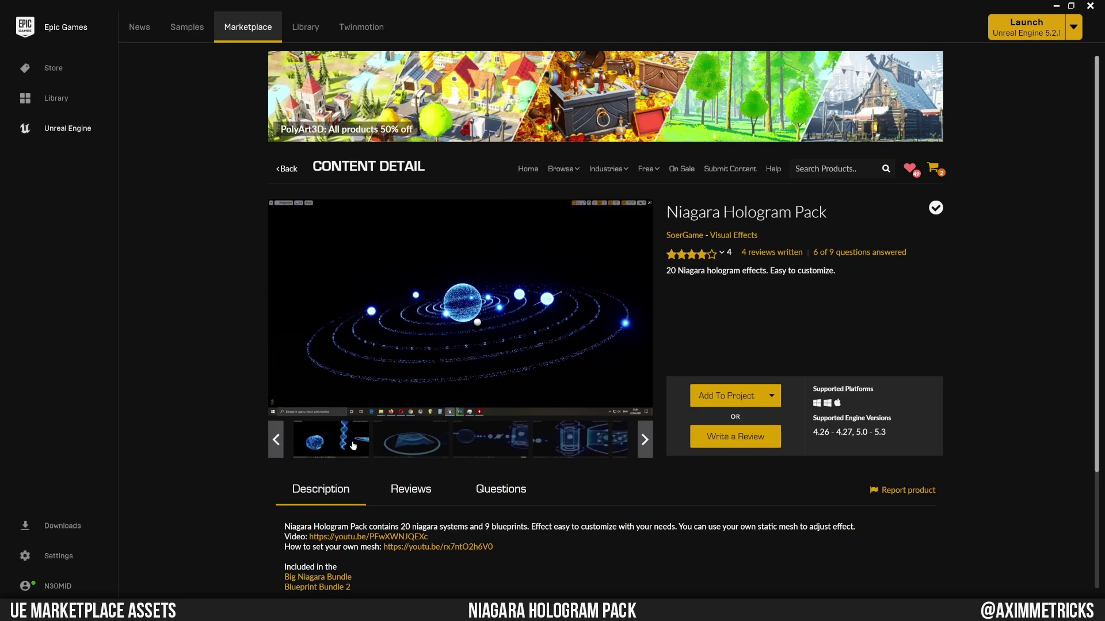
left_click(567, 448)
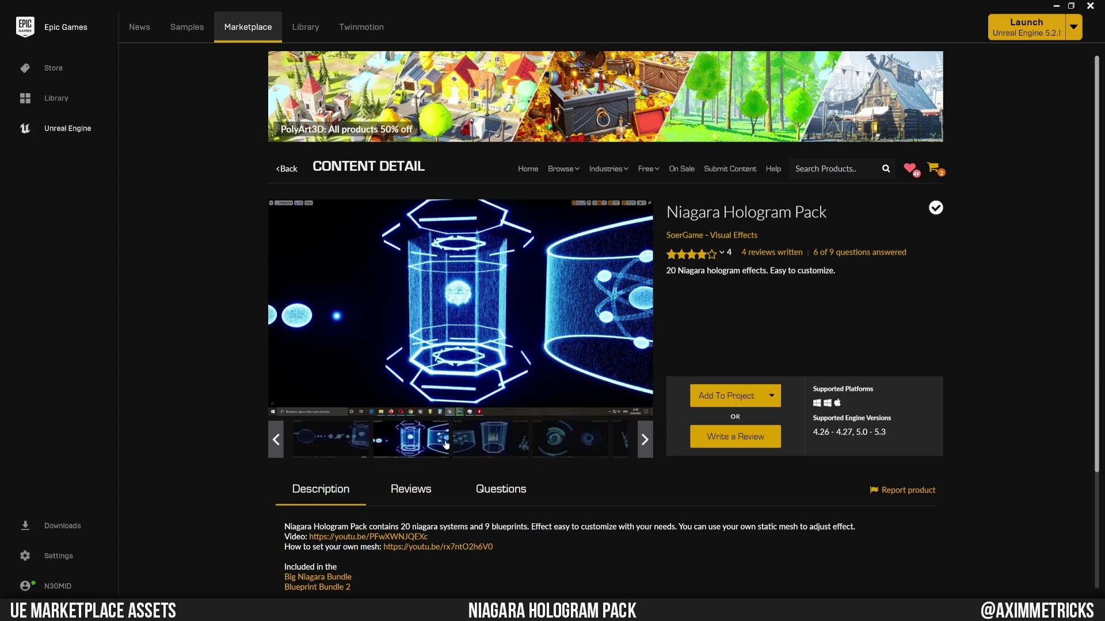
left_click(494, 443)
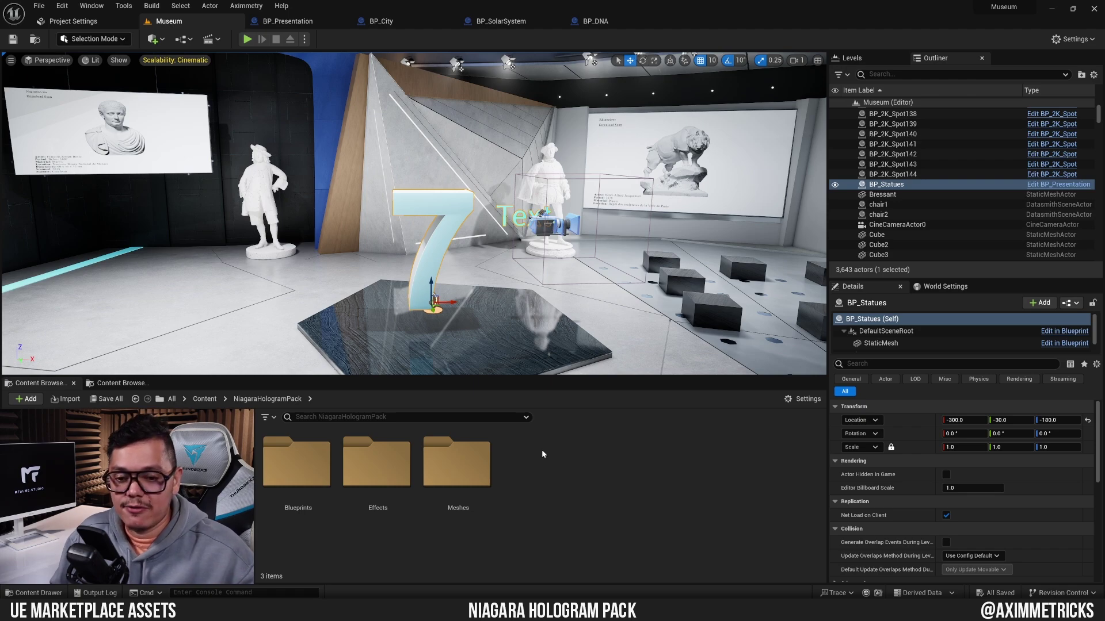
- Open the NiagaraHologramPack Blueprints folder and scroll through its nine hologram blueprints
double_click(308, 462)
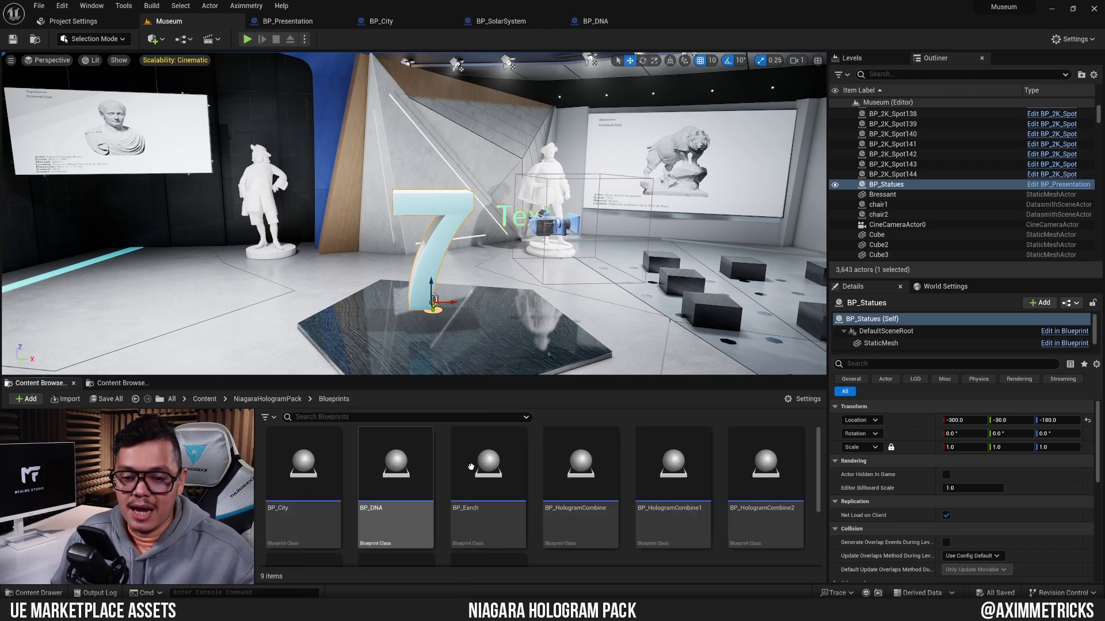
scroll(595, 506, "down", 1)
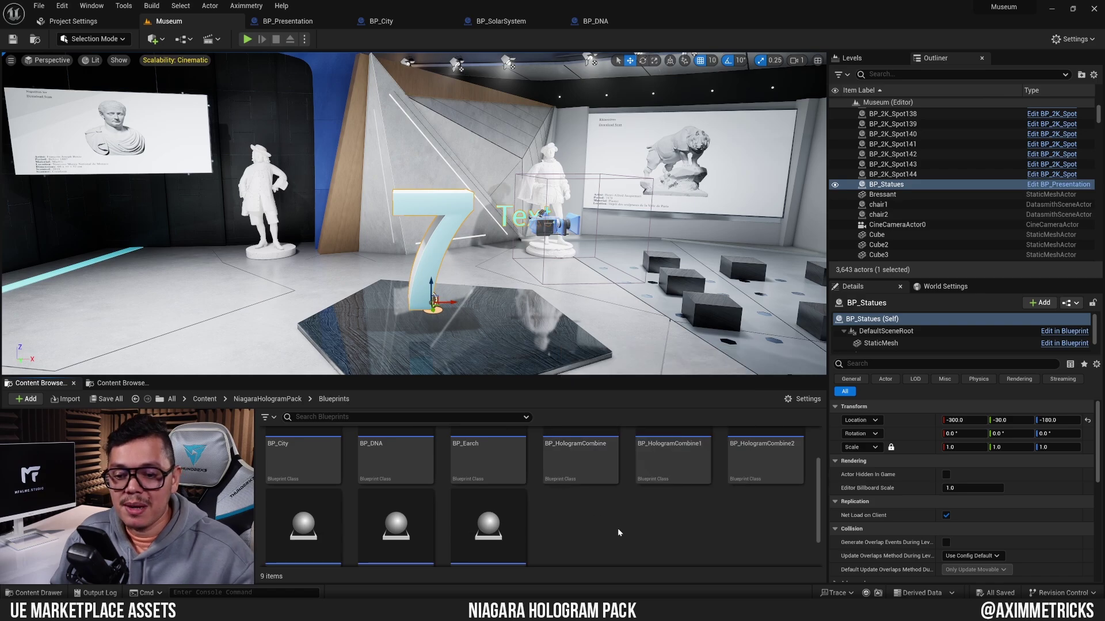
scroll(602, 527, "up", 1)
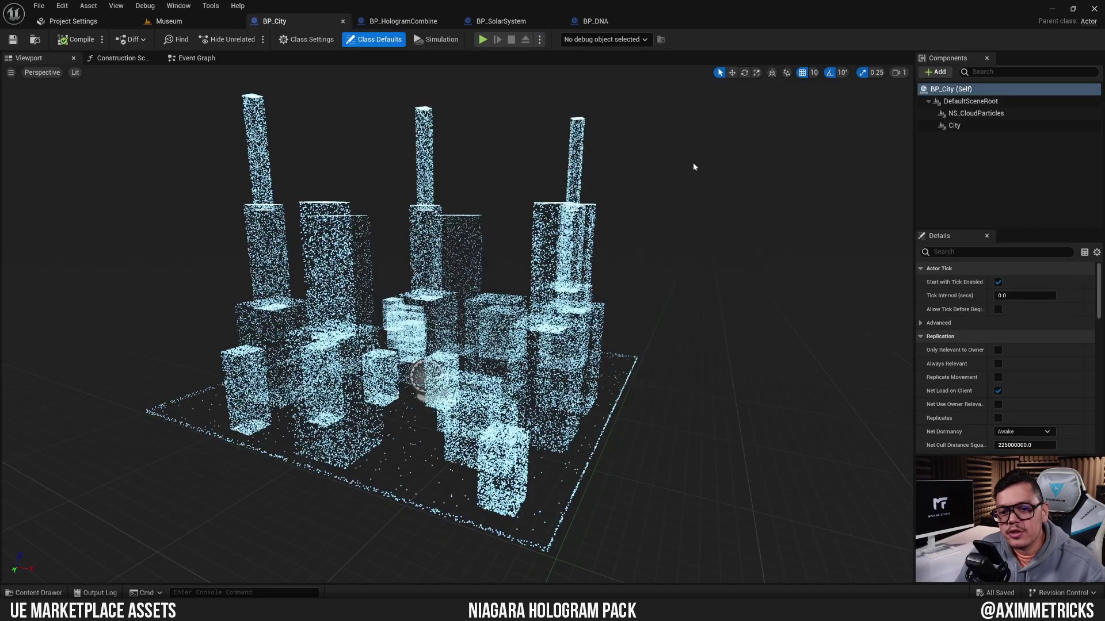
- Pan across the hologram city, then inspect the BP_HologramCombine cylinder and the BP_SolarSystem view
middle_click_drag(690, 181, 715, 195)
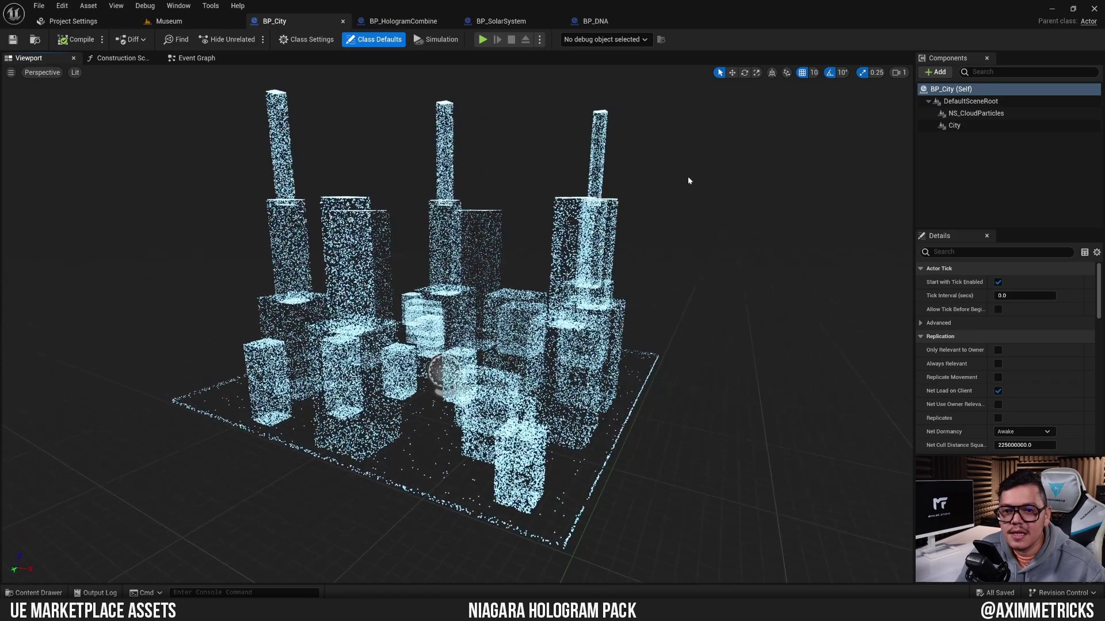
left_click(417, 22)
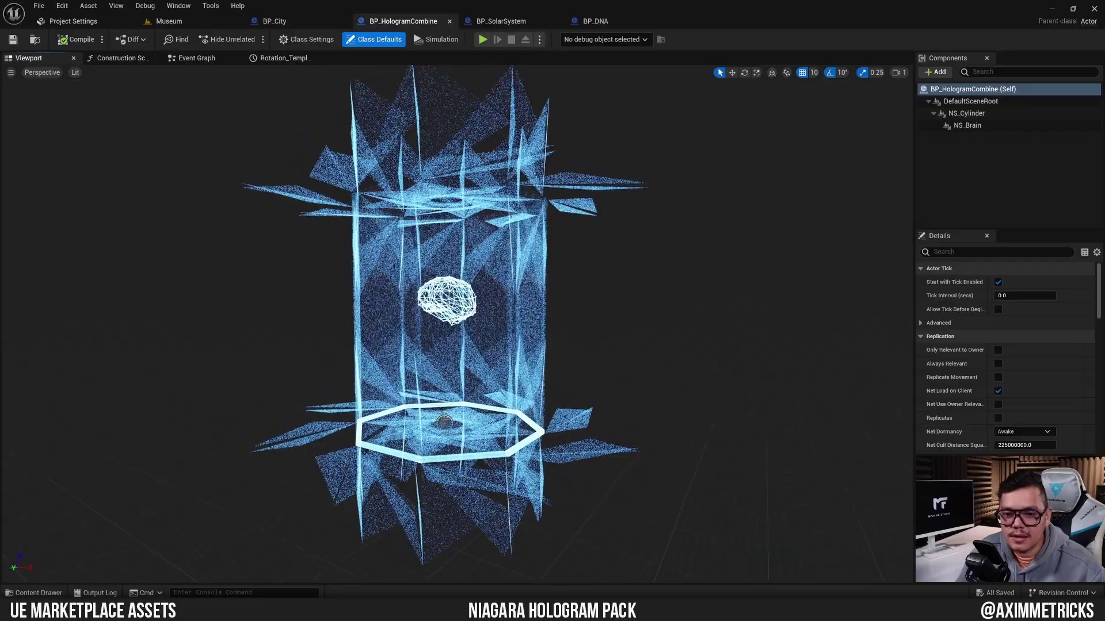
mouse_move(630, 198)
left_mouse_down()
mouse_move(626, 172)
mouse_move(615, 190)
left_mouse_up()
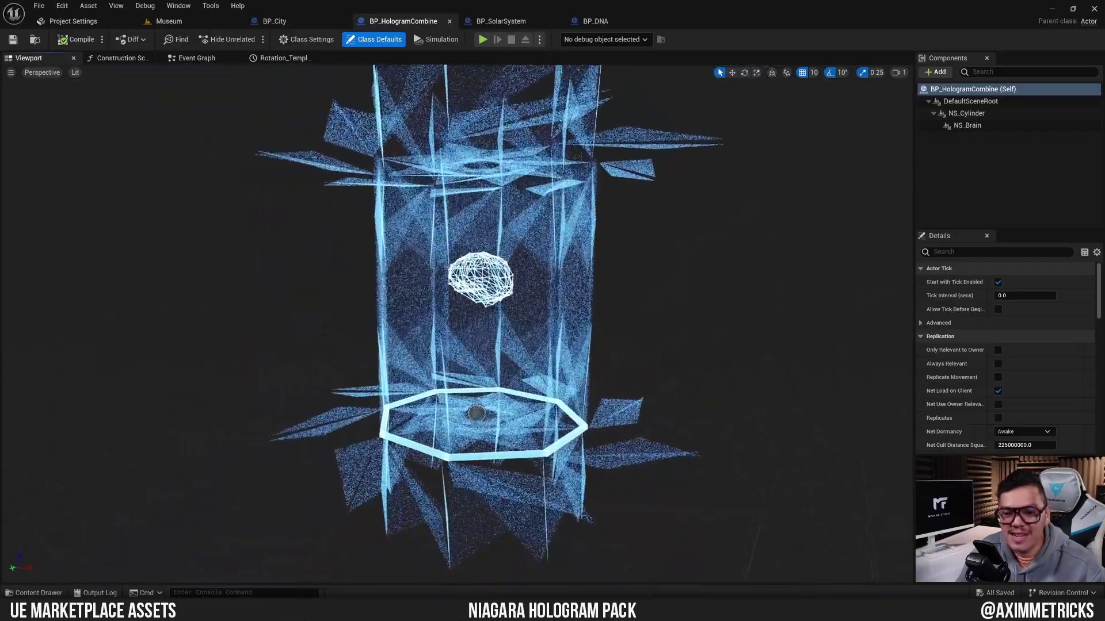
left_click(505, 24)
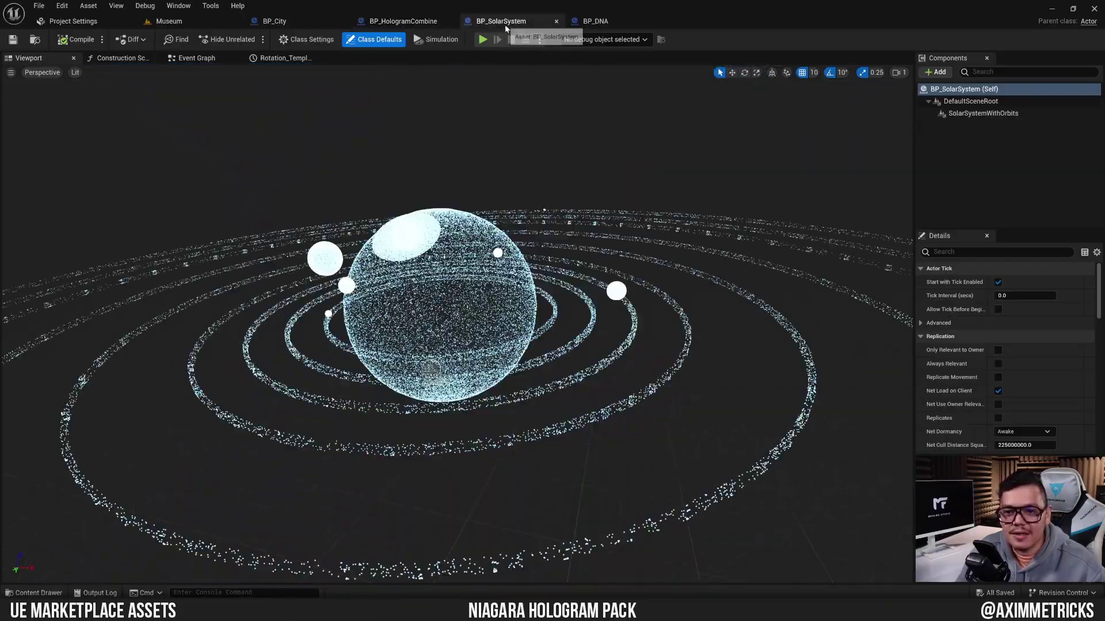
mouse_move(546, 141)
right_mouse_down()
mouse_move(545, 156)
mouse_move(546, 141)
right_mouse_up()
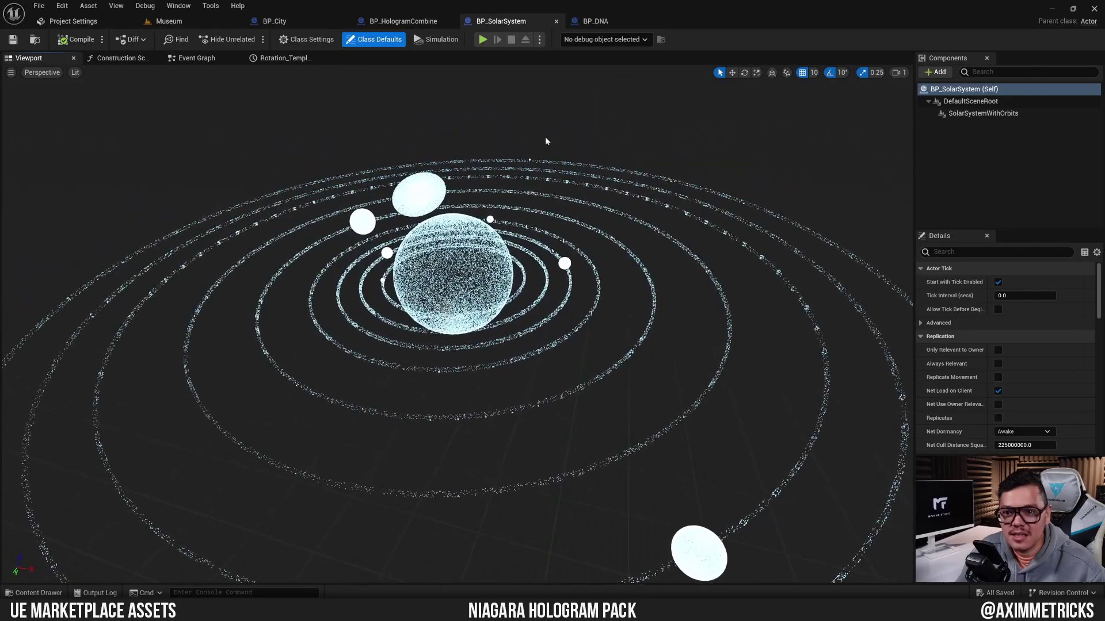
- Bring up BP_DNA and zoom in and out on its DNA-helix hologram
left_click(597, 21)
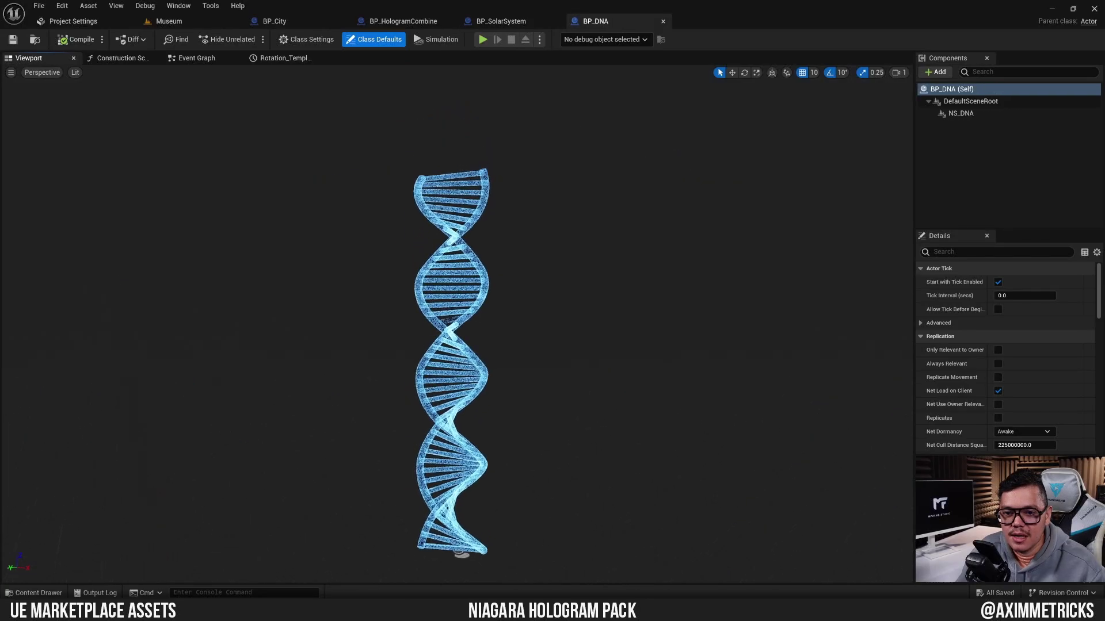
scroll(454, 322, "up", 5)
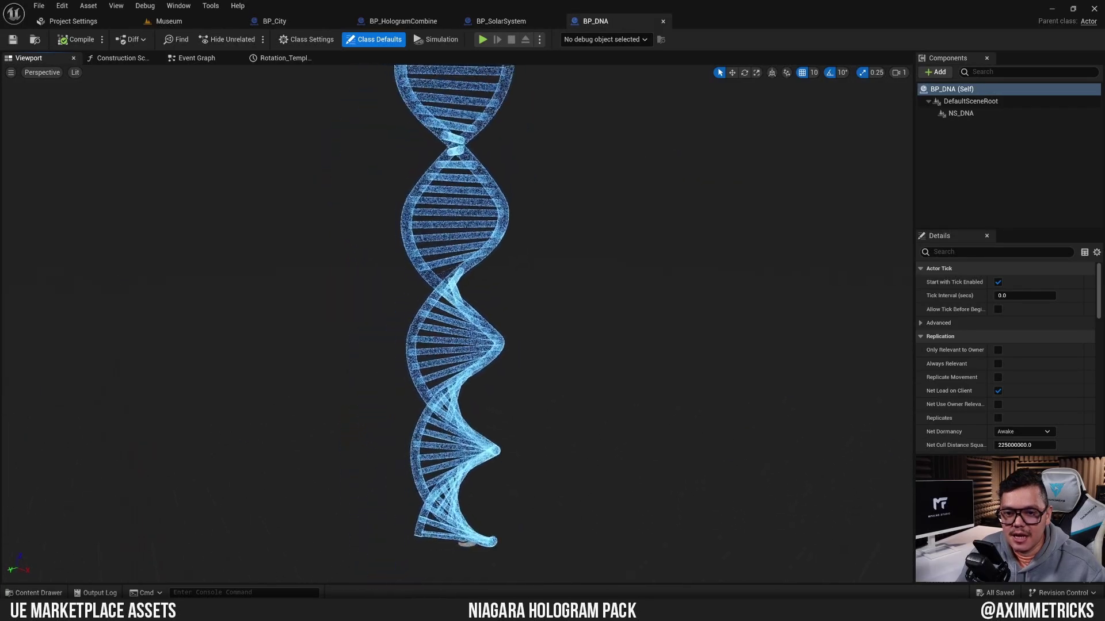
scroll(455, 322, "down", 3)
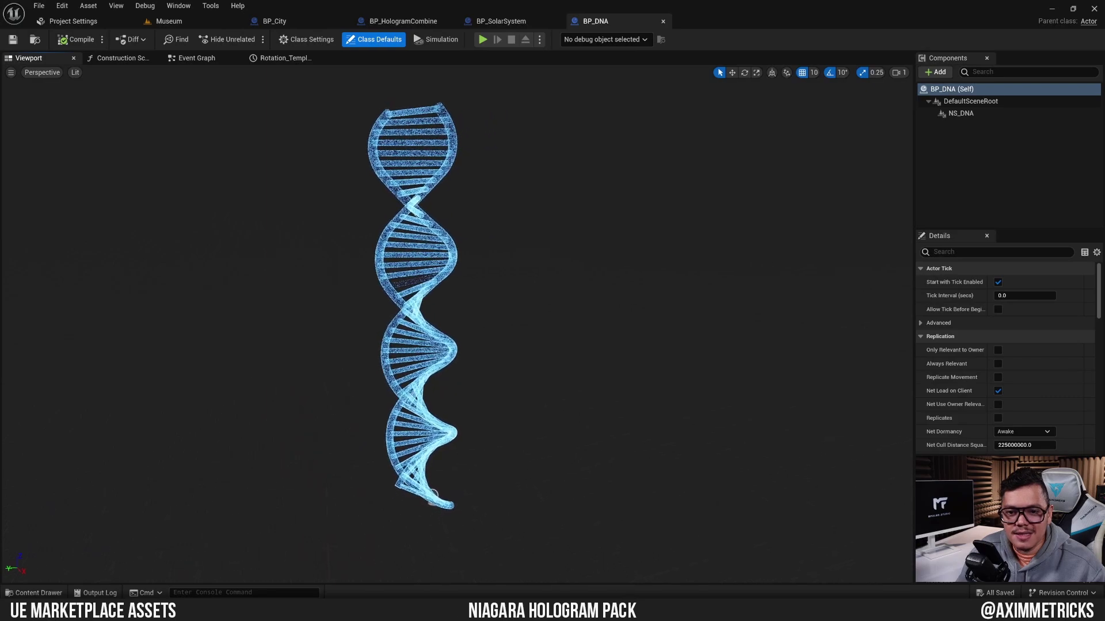
scroll(429, 322, "up", 3)
scroll(428, 322, "up", 2)
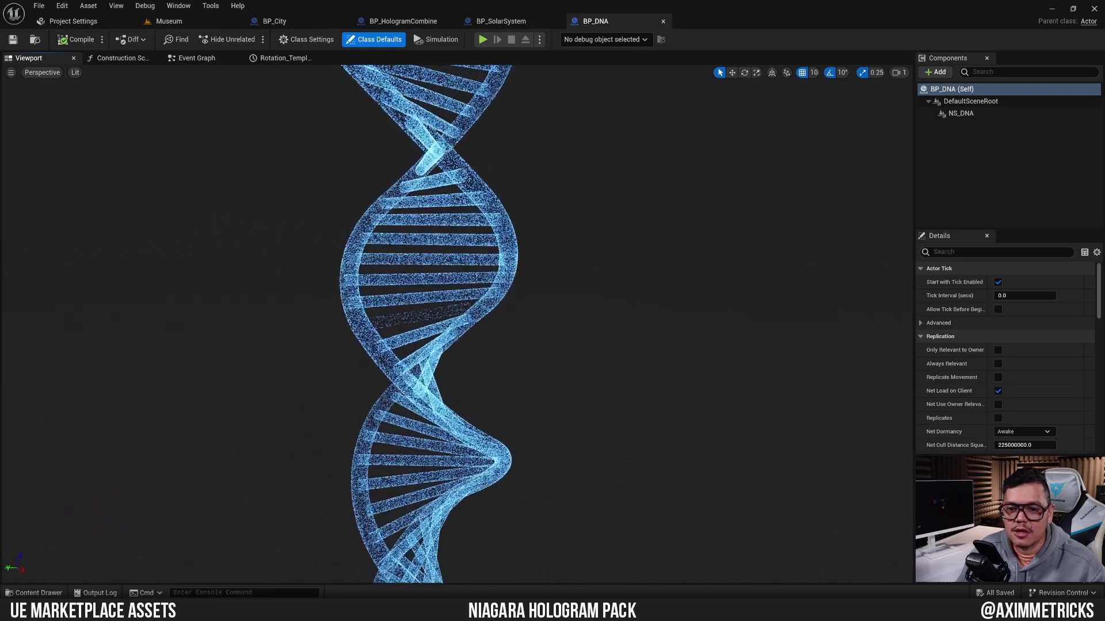
scroll(578, 129, "down", 4)
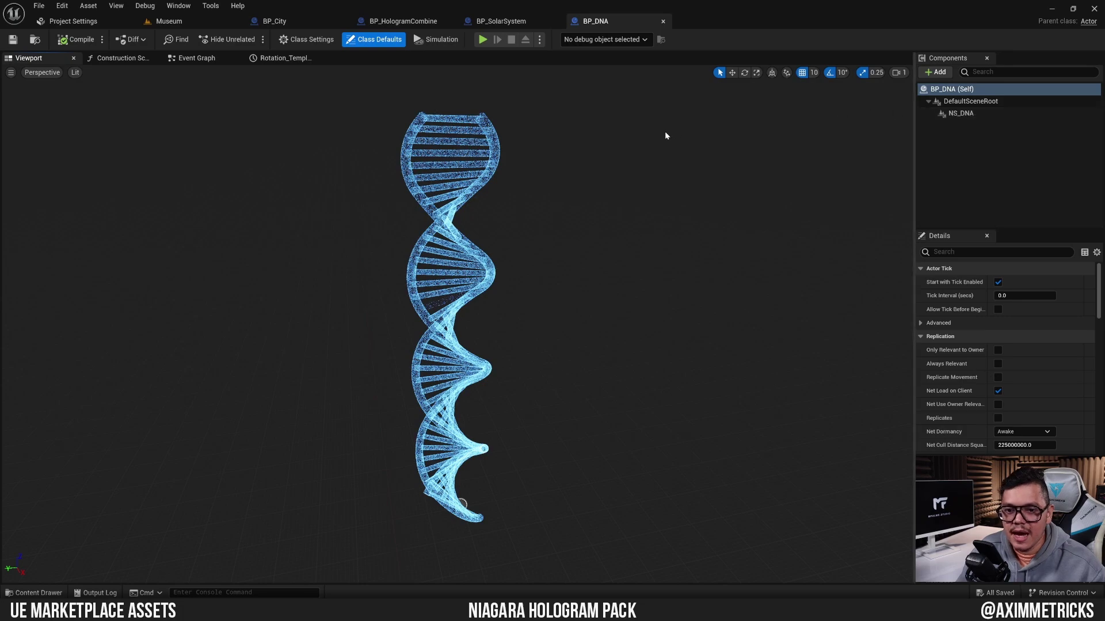
- Locate the NS_DNA asset from its component and duplicate it in the Content Browser
left_click(959, 113)
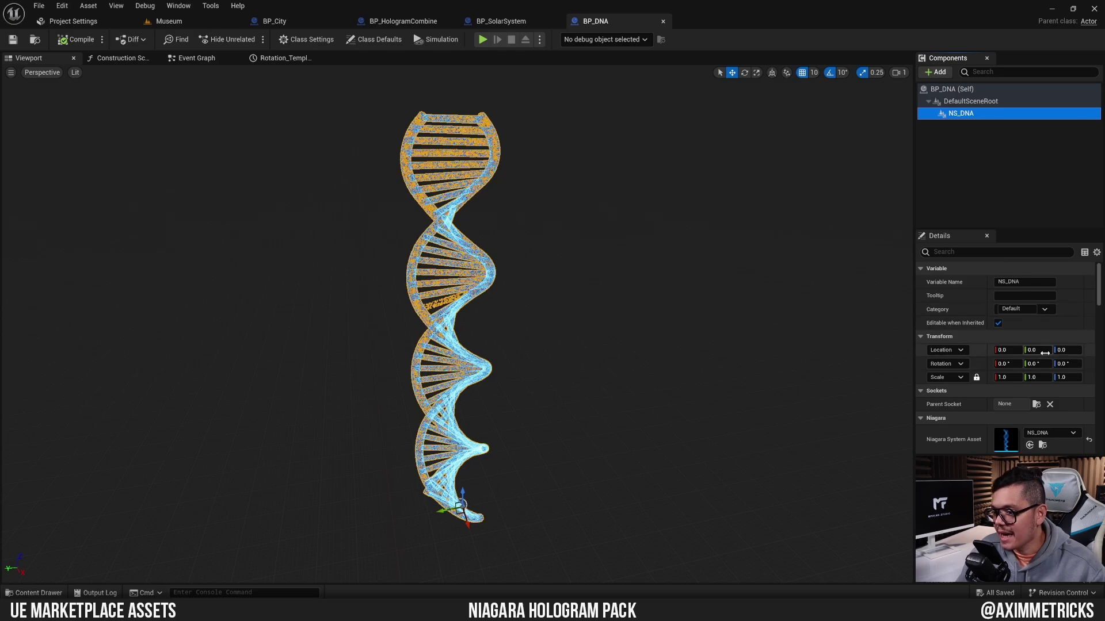
left_click(1042, 444)
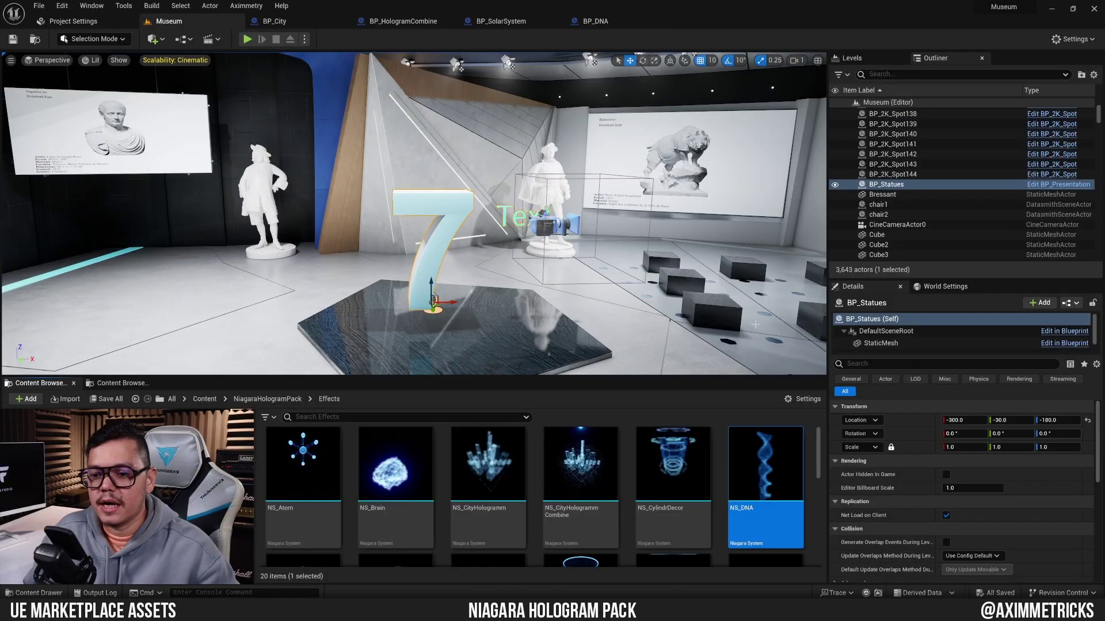
right_click(761, 453)
left_click(812, 279)
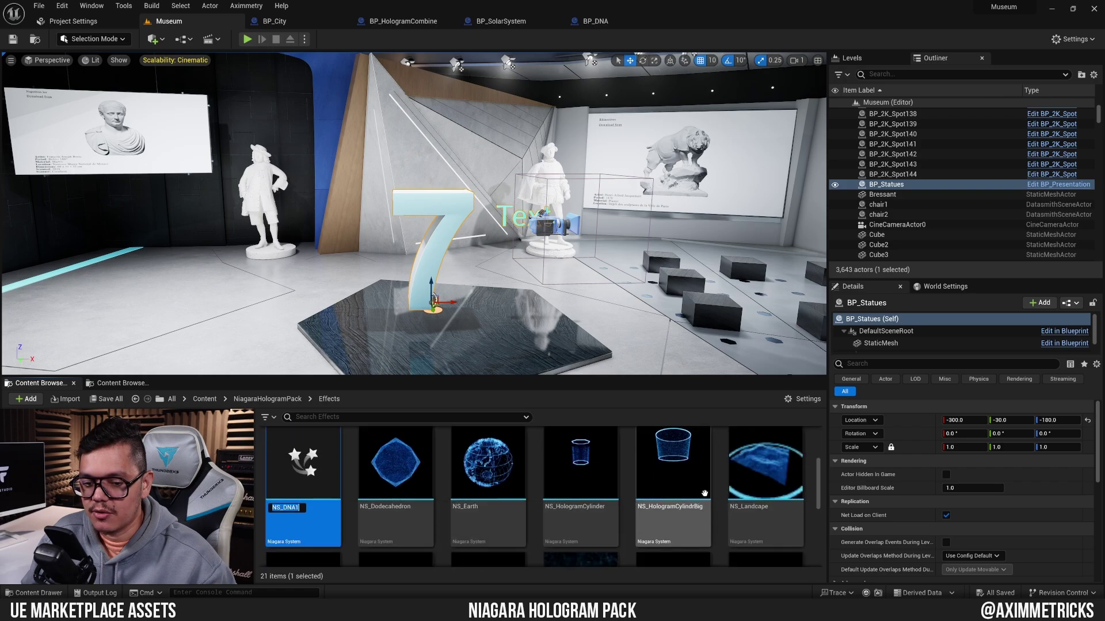
- Rename the copy to NS_Numbers and open it in the Niagara editor
key("End")
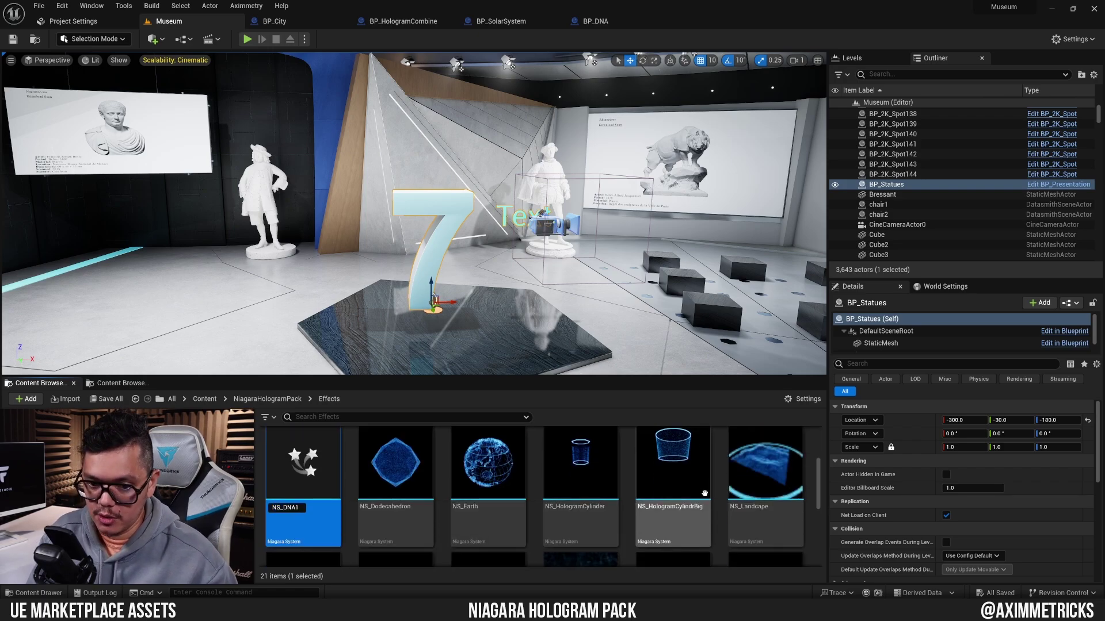
key("BackSpace")
key("BackSpace")
key("BackSpace")
key("BackSpace")
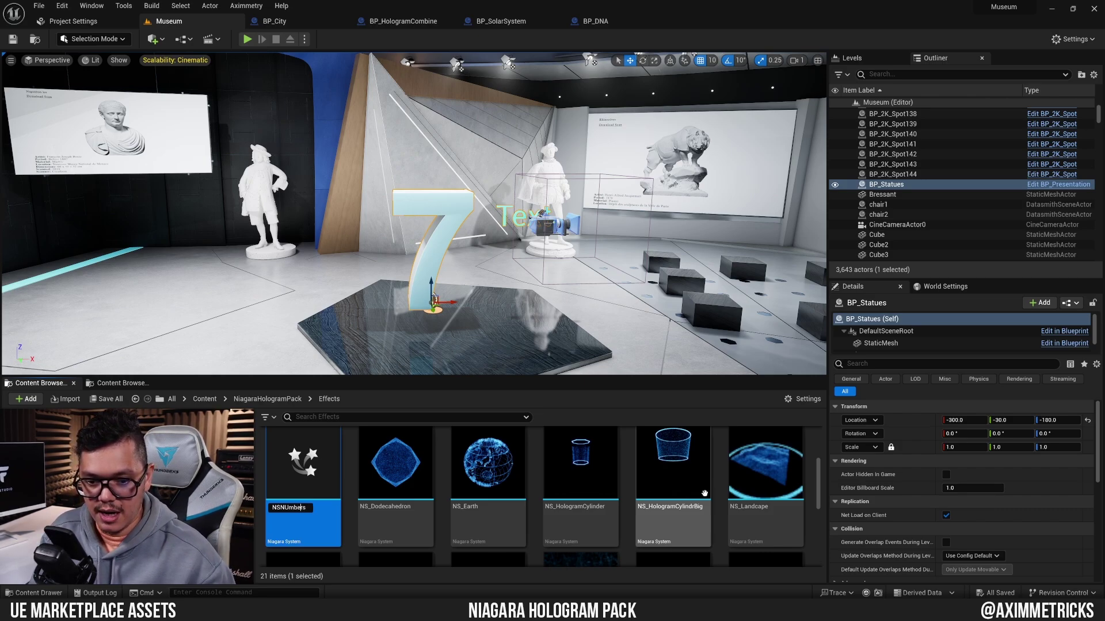
key("Left")
key("Left")
key("Left")
key("Left")
key("Left")
key("Left")
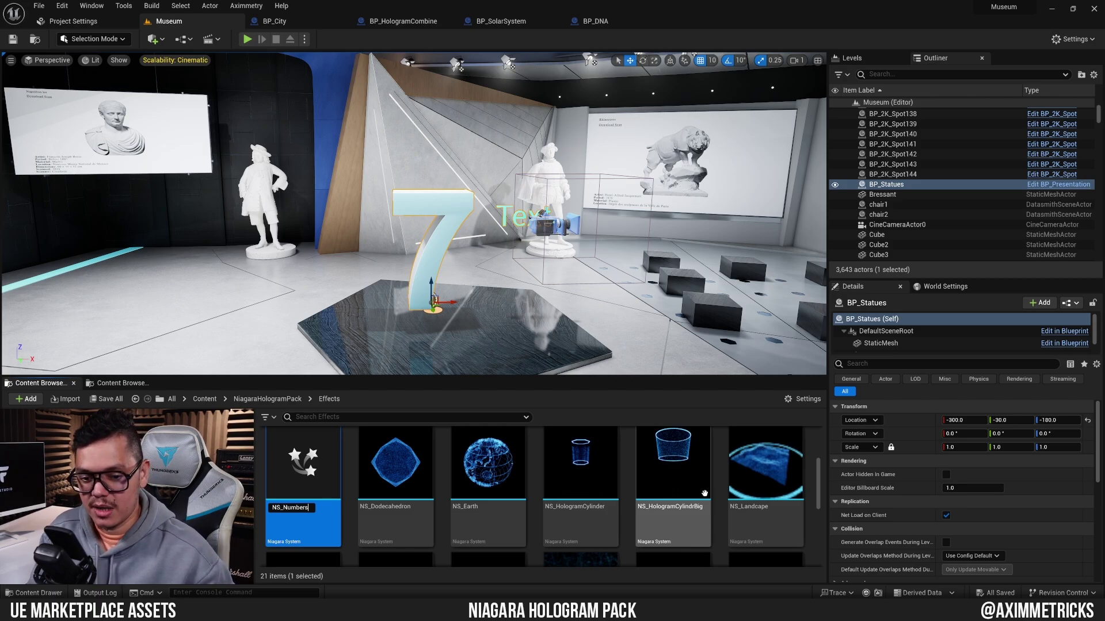
key("Return")
scroll(705, 494, "down", 1)
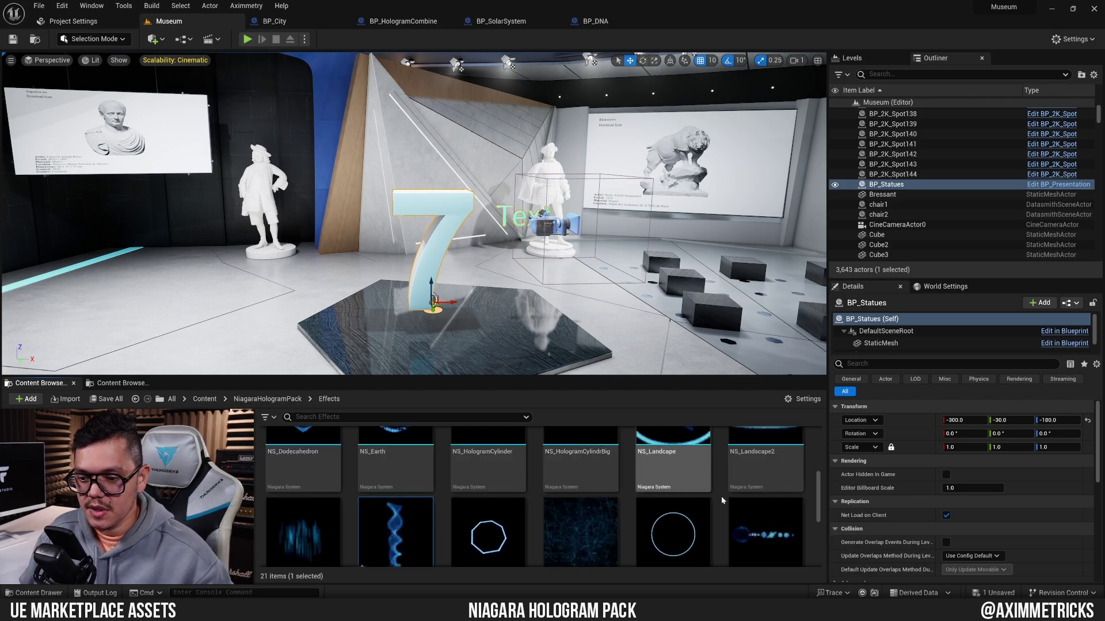
key("Return")
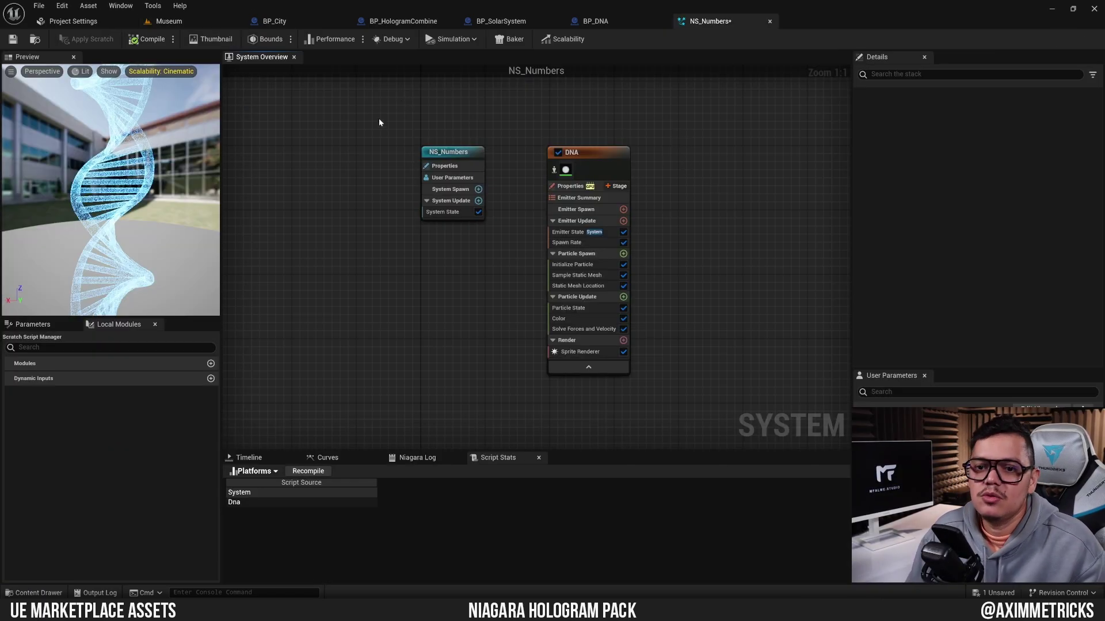
- Select the DNA emitter in NS_Numbers and scroll through its Details settings
left_click(590, 152)
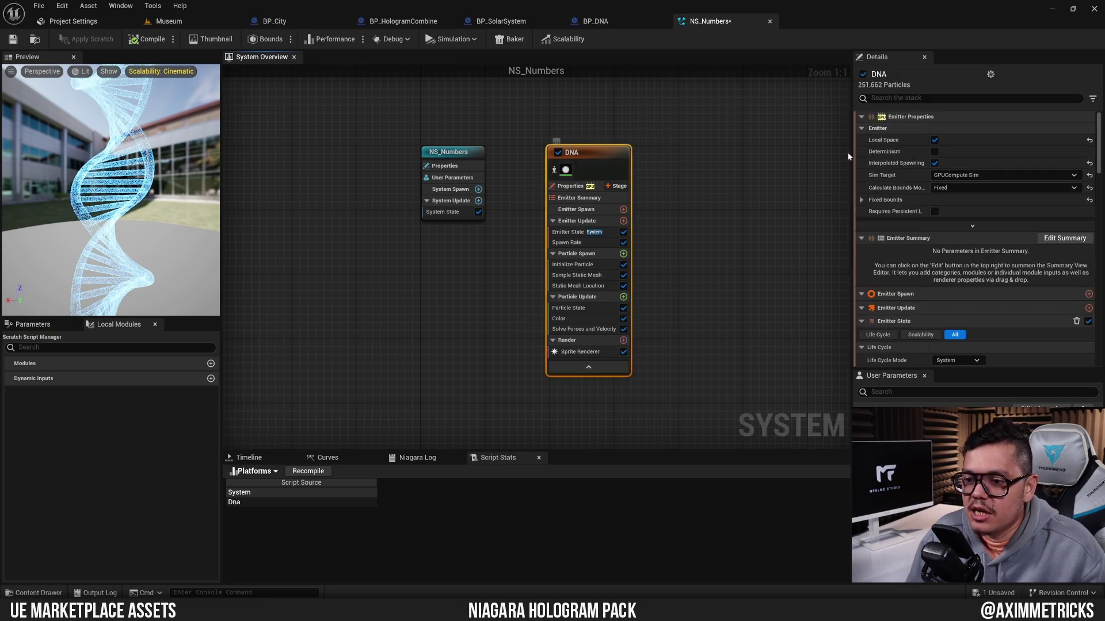
scroll(892, 192, "down", 6)
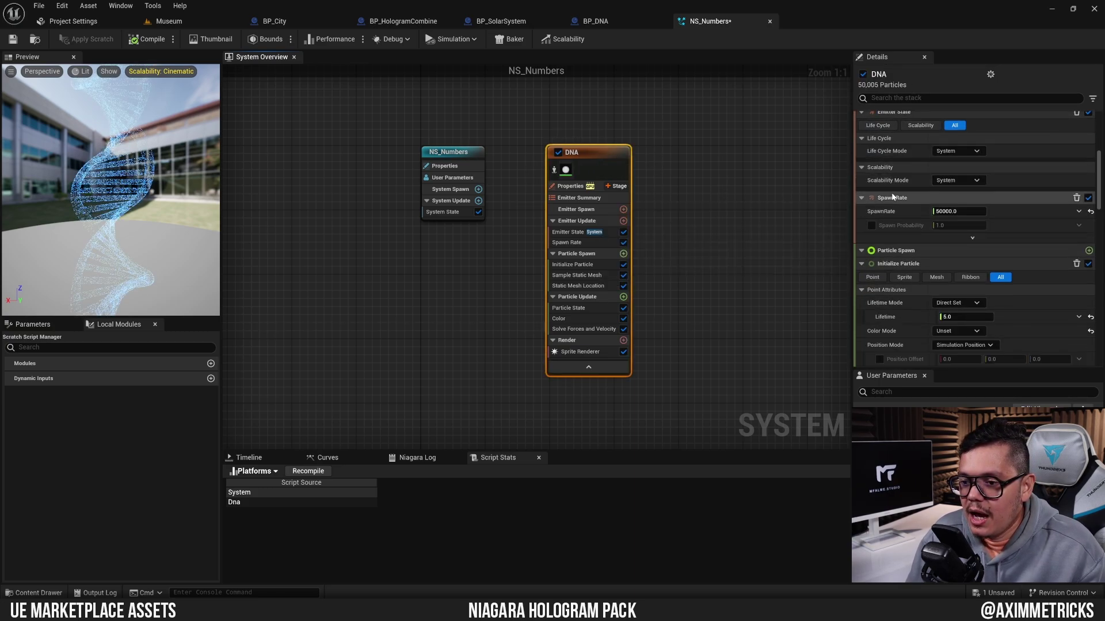
scroll(892, 197, "down", 8)
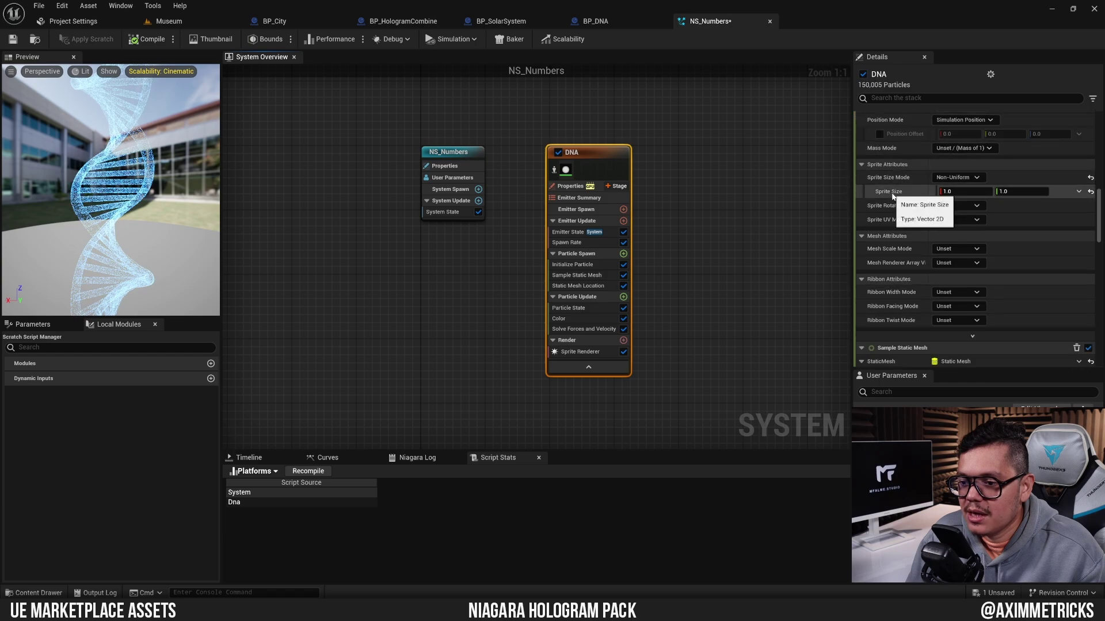
scroll(892, 197, "down", 6)
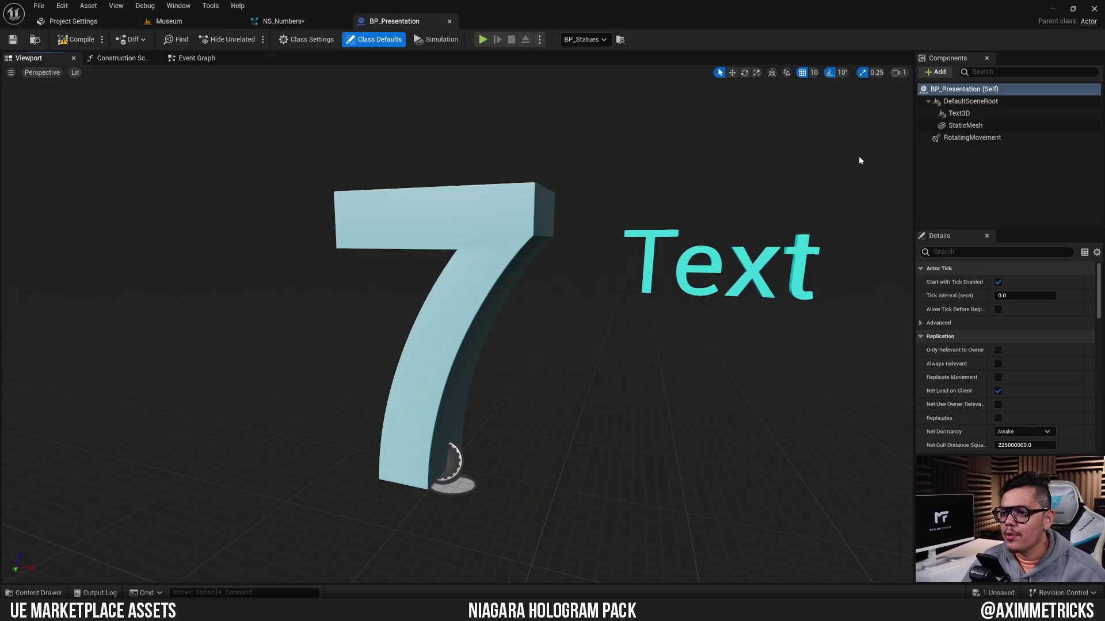
- Add a Niagara Particle System Component to BP_Presentation, keeping the name Niagara
left_click(934, 73)
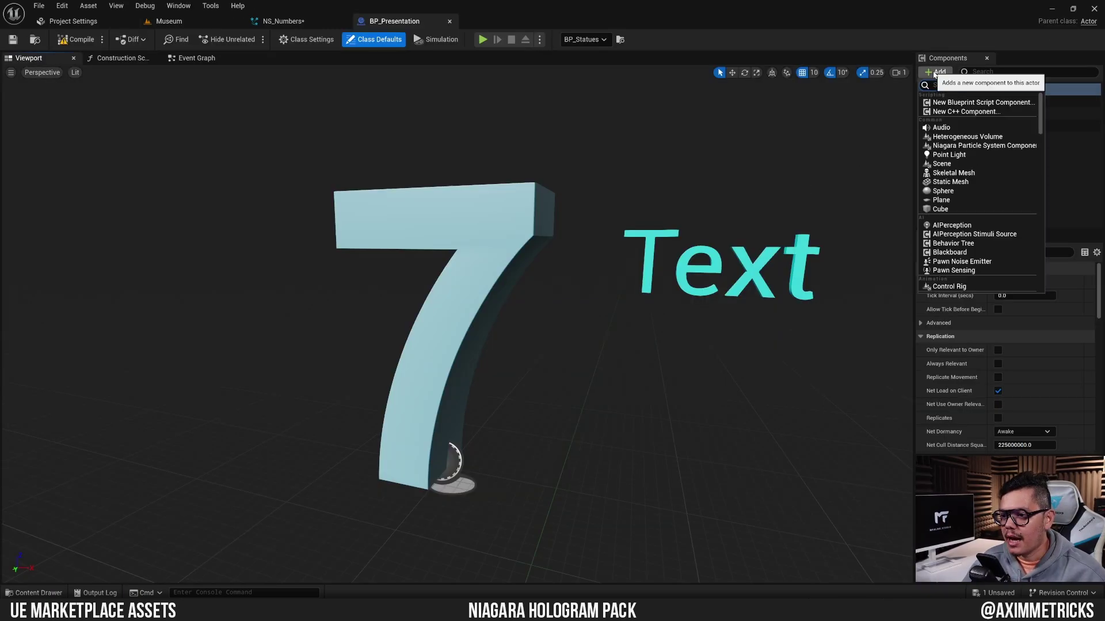
type("niag")
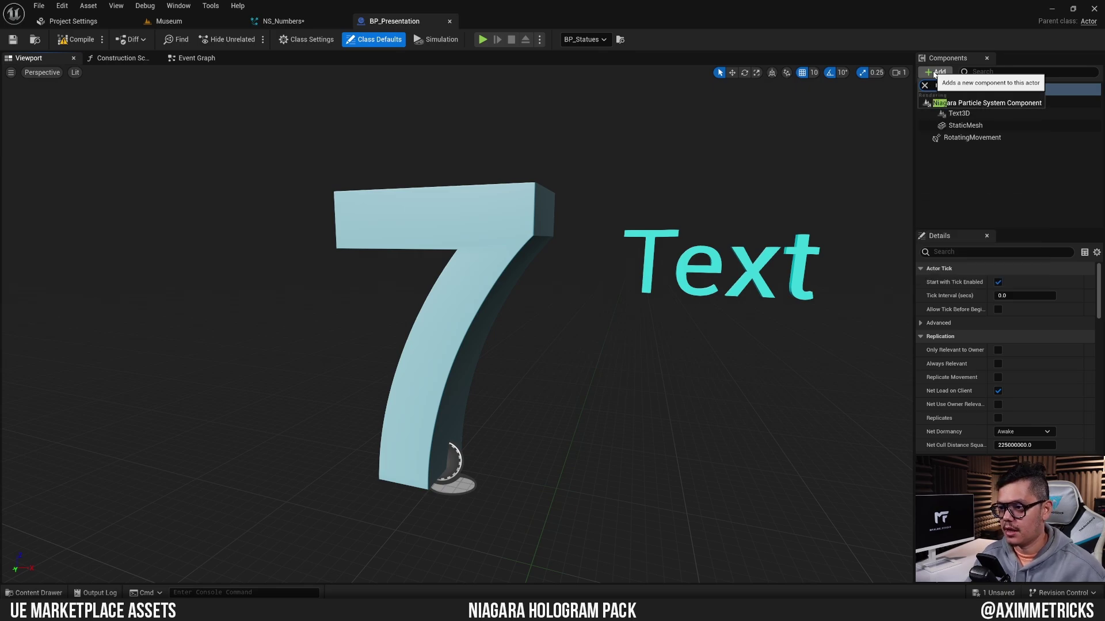
left_click(978, 103)
left_click(967, 177)
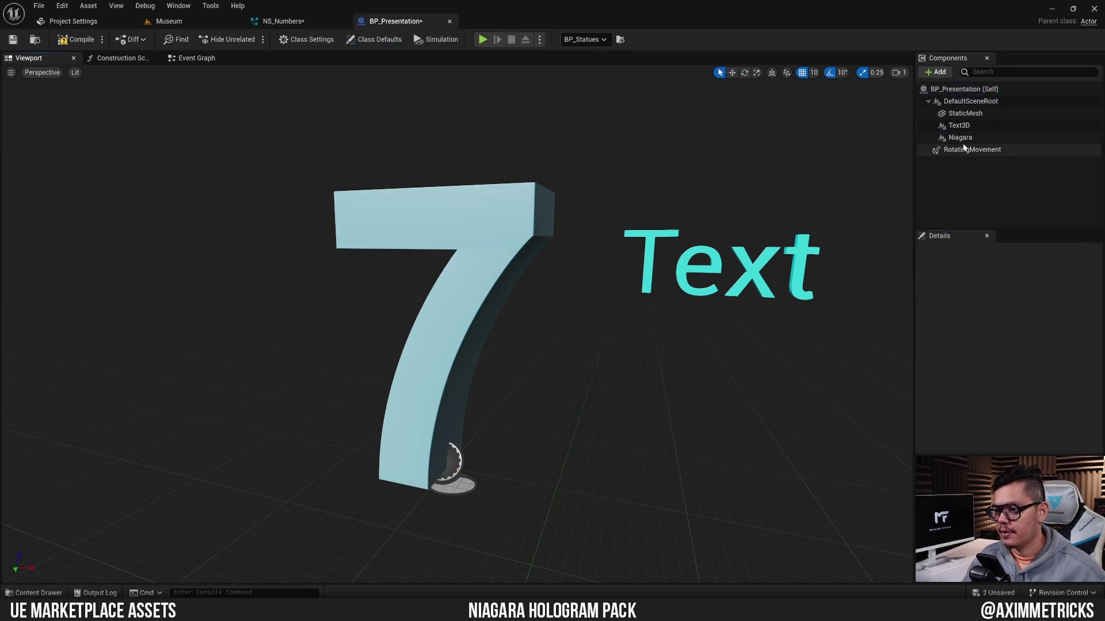
- Attach the Niagara component under StaticMesh and reset its scale to 1.0
left_click(959, 138)
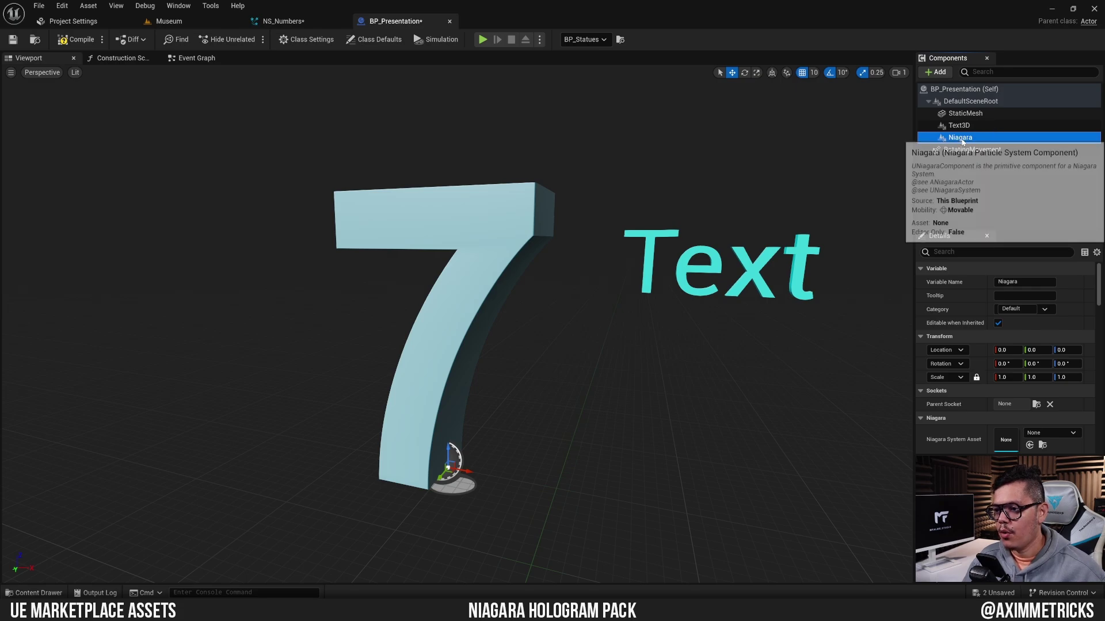
left_click_drag(961, 140, 964, 115)
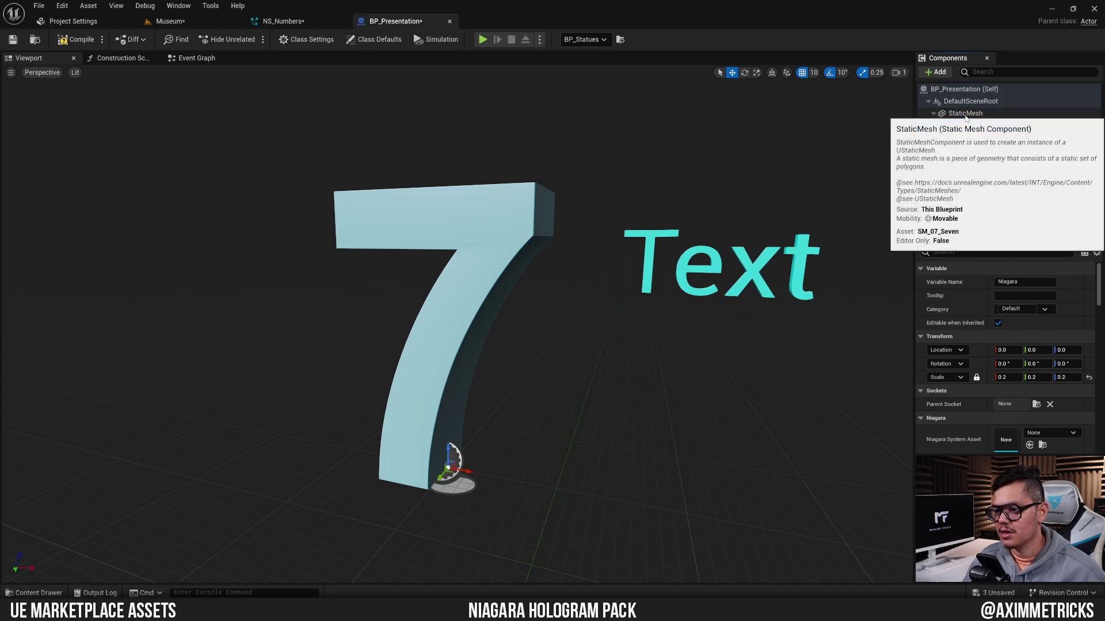
left_click(964, 113)
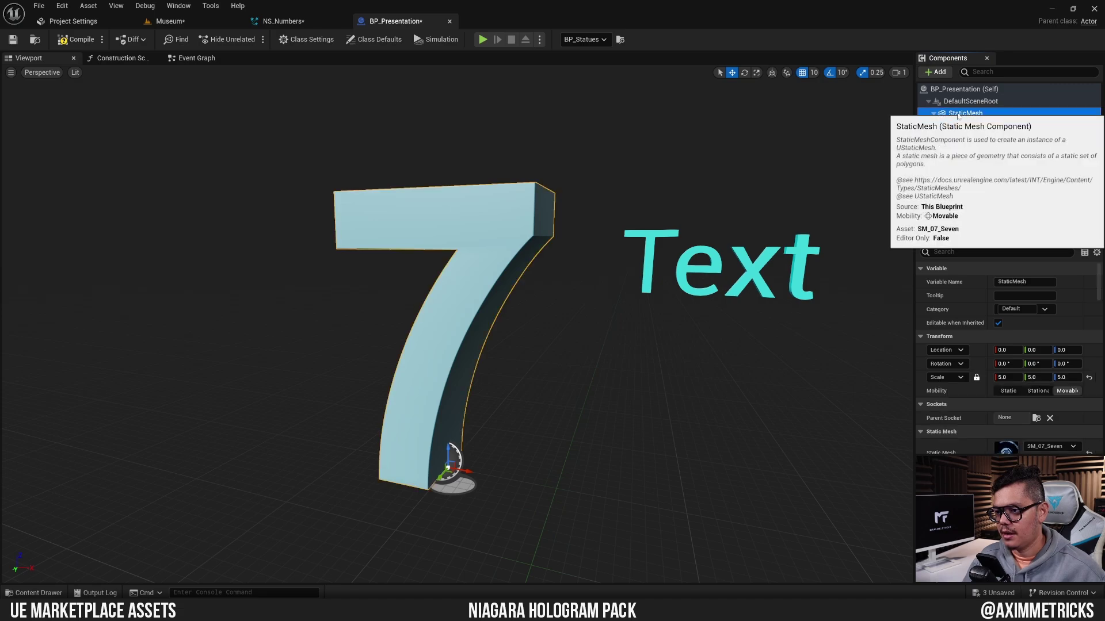
left_click(962, 125)
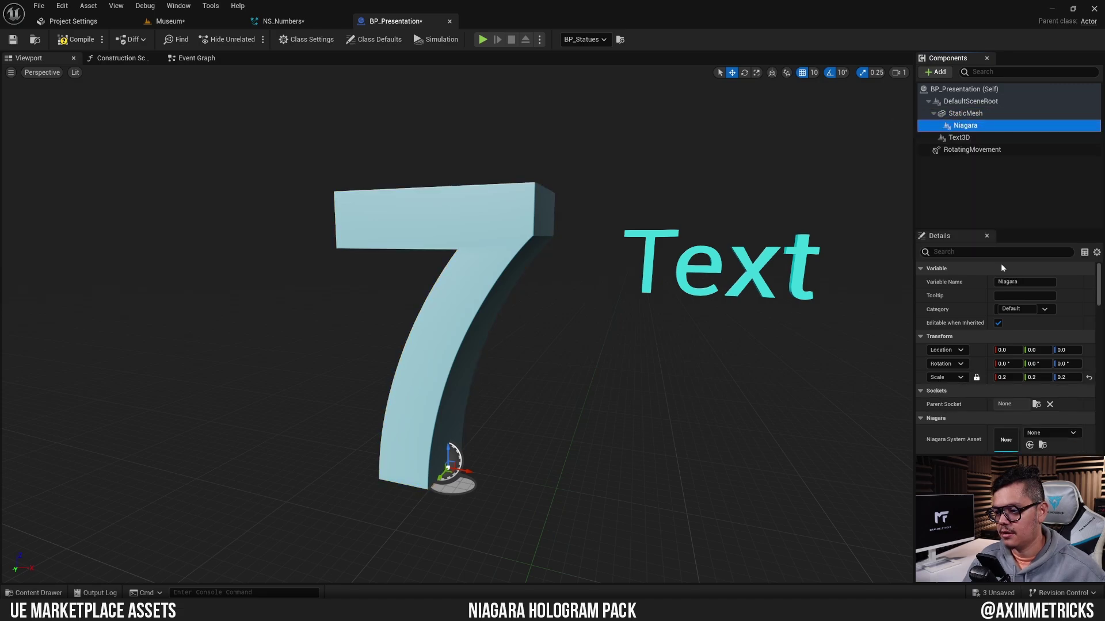
left_click(1088, 377)
left_click(965, 125)
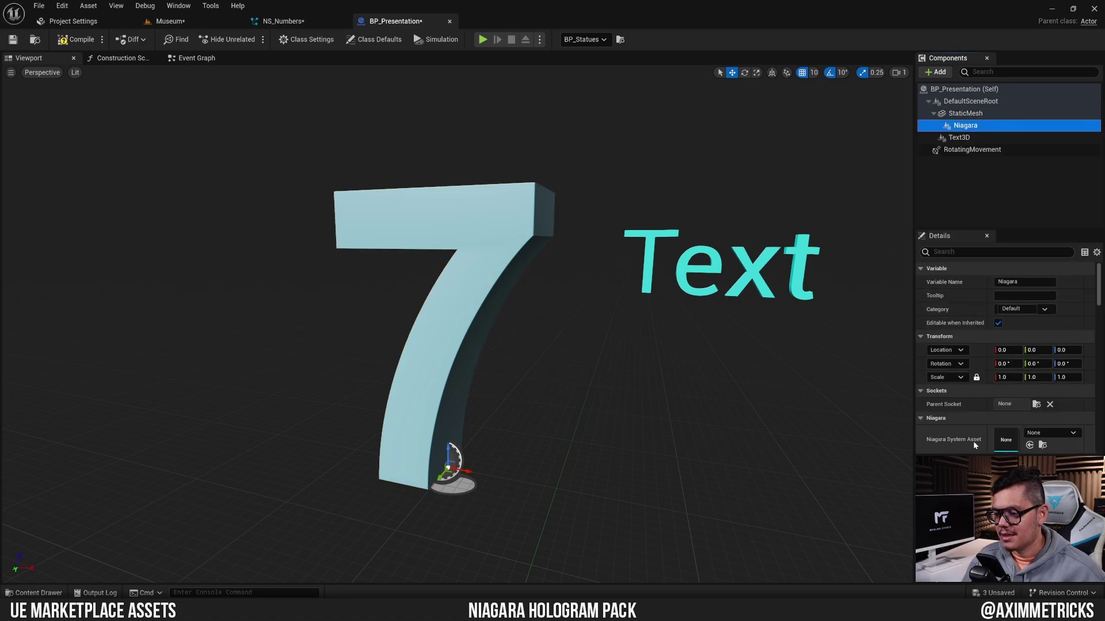
- Set the Niagara component's system asset to NS_Numbers, found by searching 'ns_n'
left_click(1059, 437)
type("n")
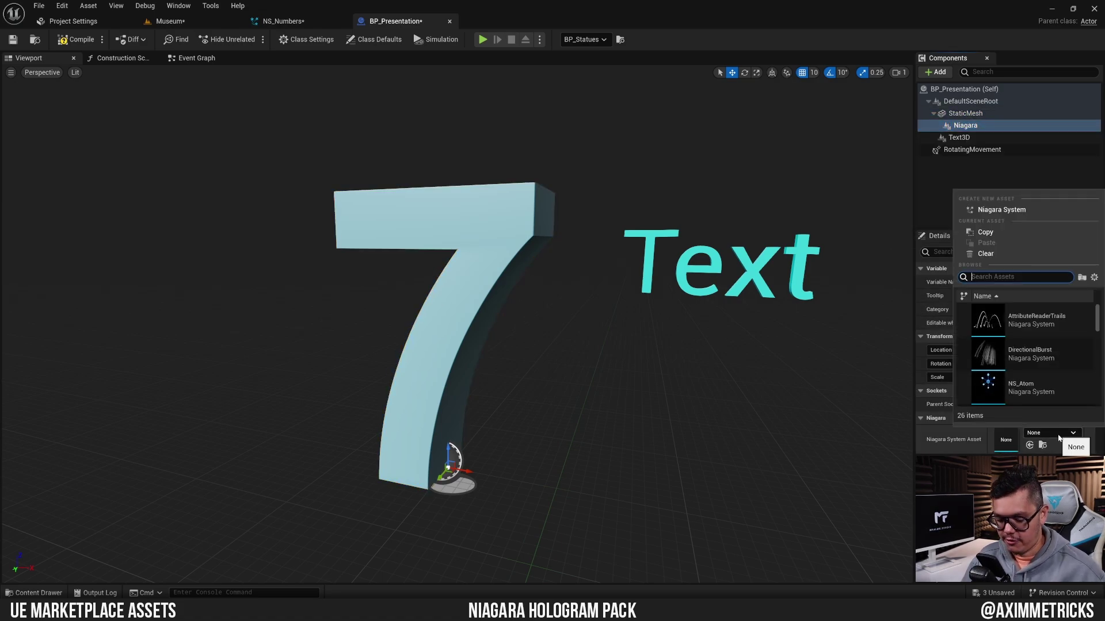
type("s")
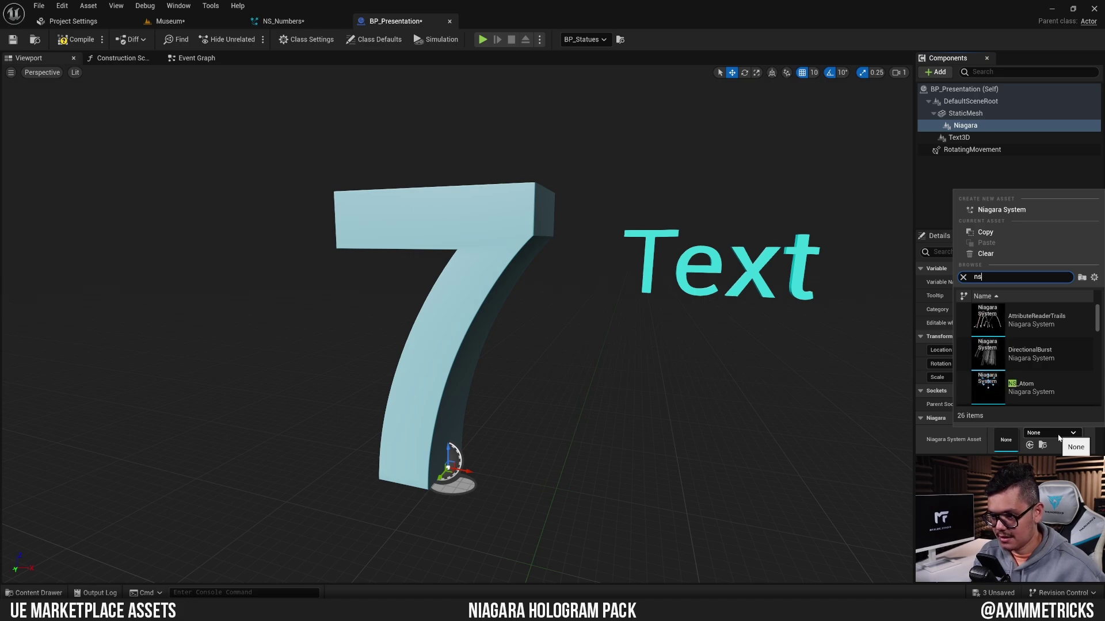
type("_n")
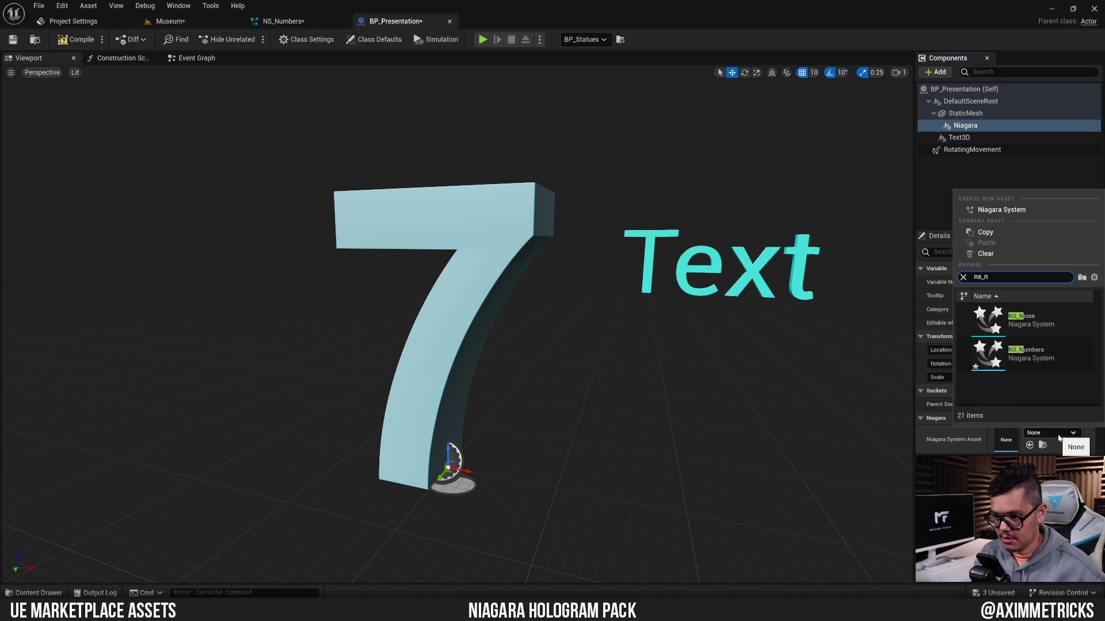
left_click(987, 352)
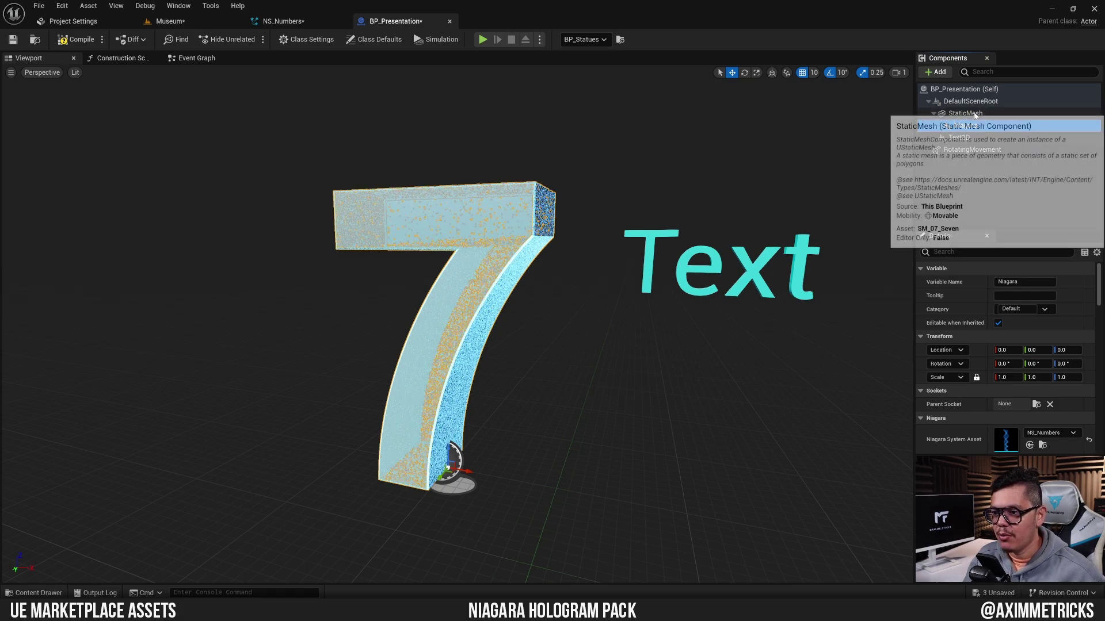
- Uncheck Rendering > Visible on StaticMesh, found via a 'visi' filter, leaving only the particle 7
left_click(983, 113)
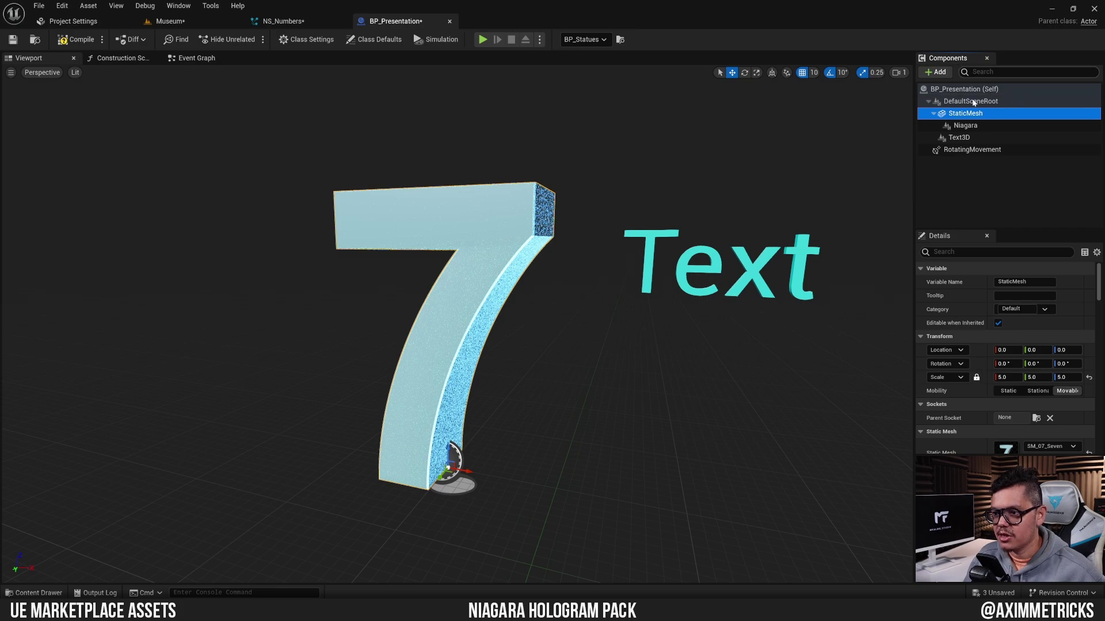
left_click(978, 252)
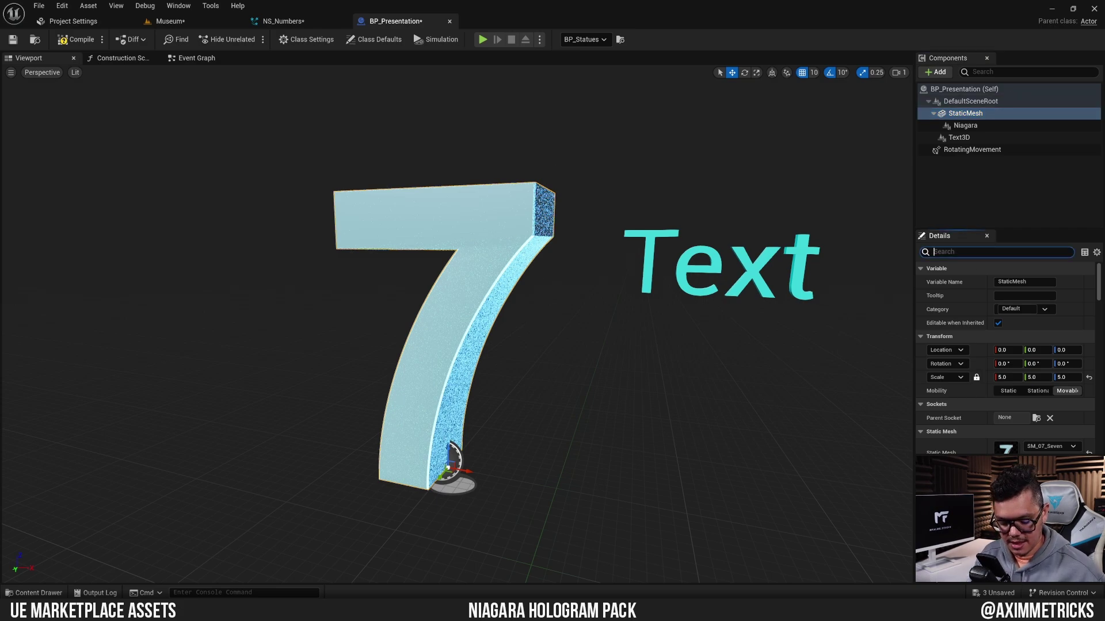
type("visi")
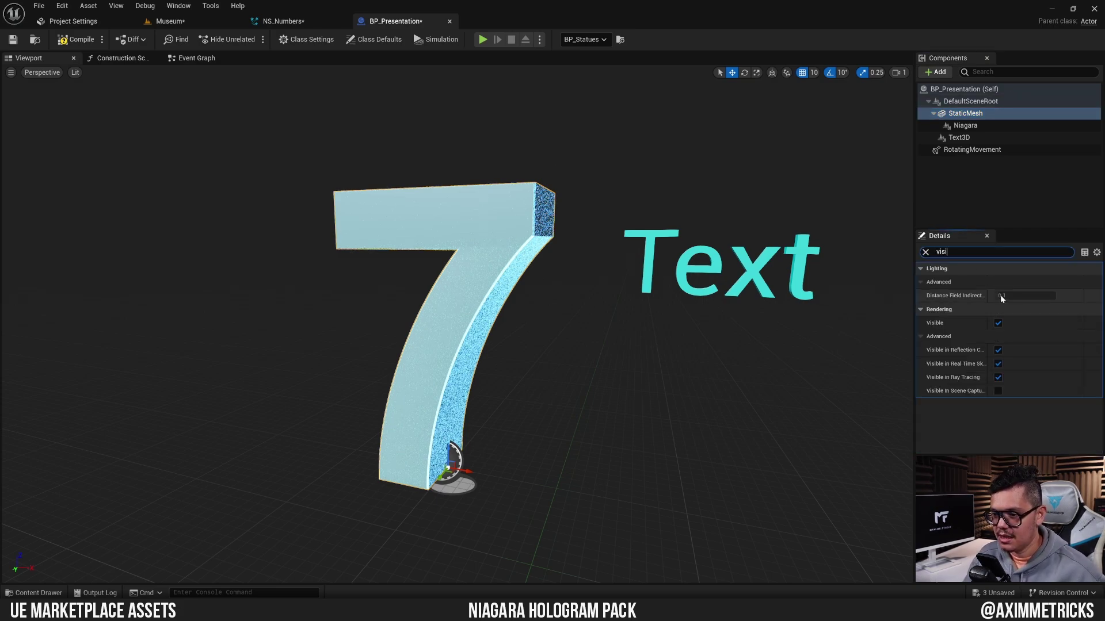
left_click(998, 322)
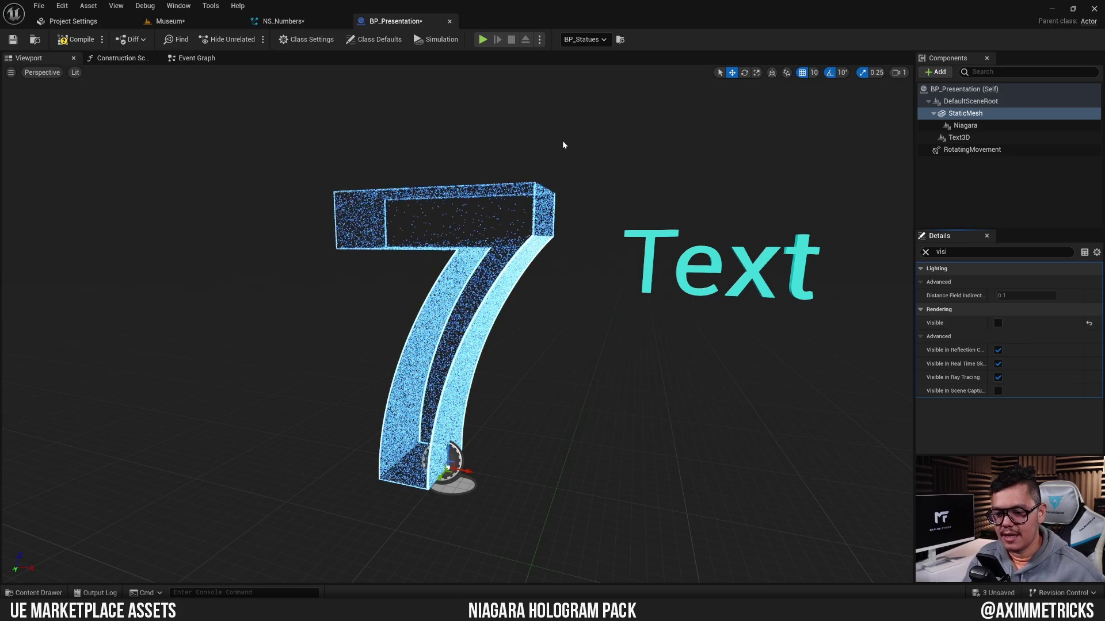
mouse_move(562, 139)
right_mouse_down()
mouse_move(541, 144)
mouse_move(609, 146)
mouse_move(564, 144)
right_mouse_up()
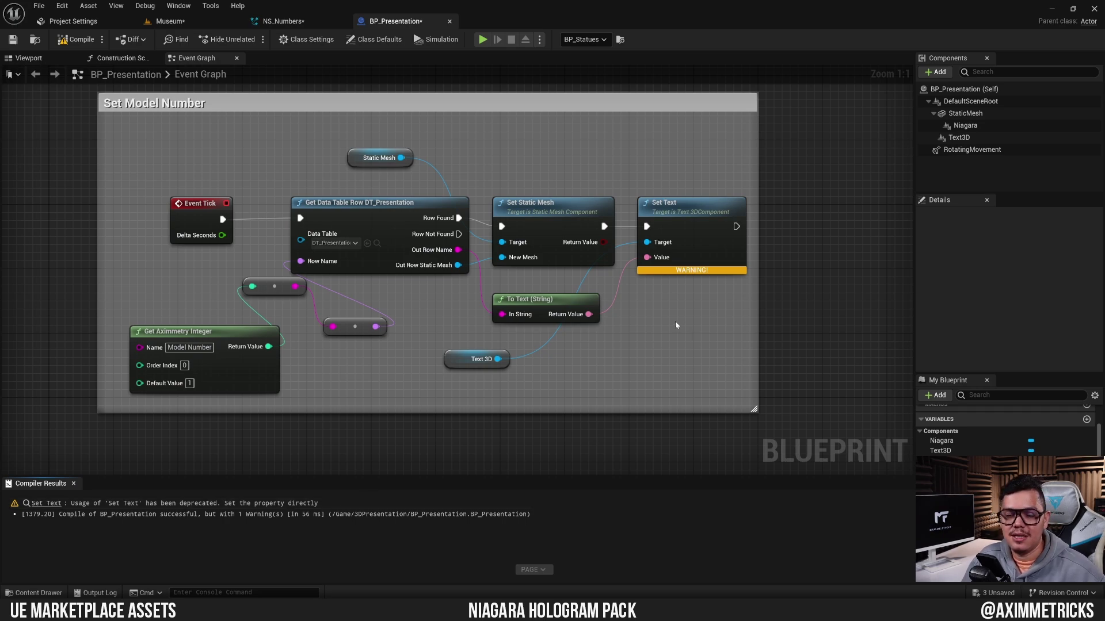
- Replace Set Text with a SET Text node from Text 3D, wired after Set Static Mesh and fed by To Text
left_click(706, 209)
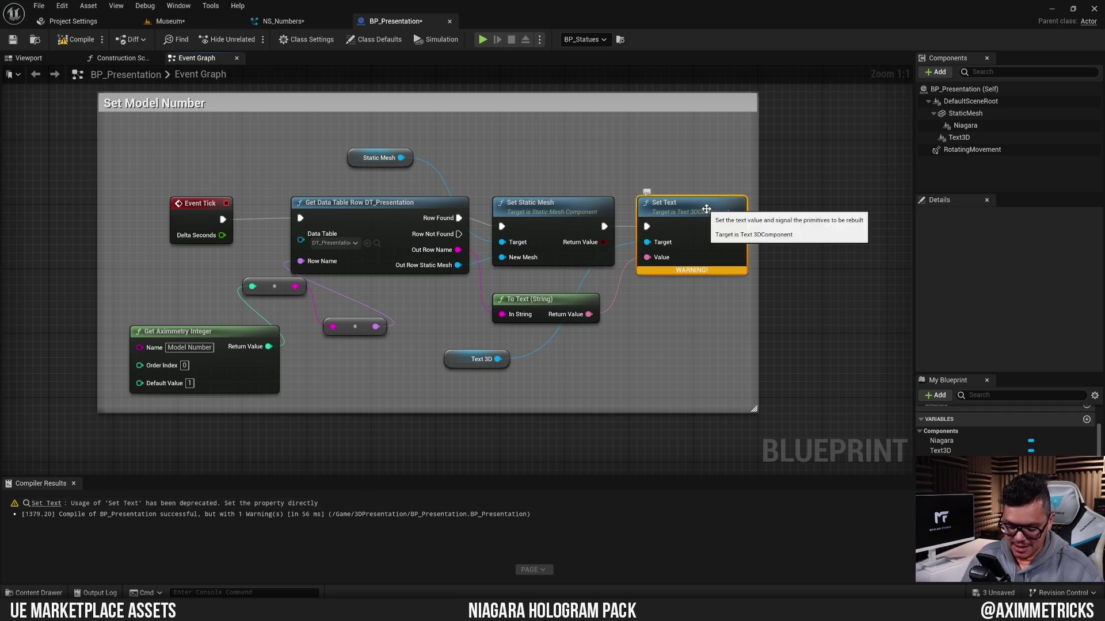
key("Delete")
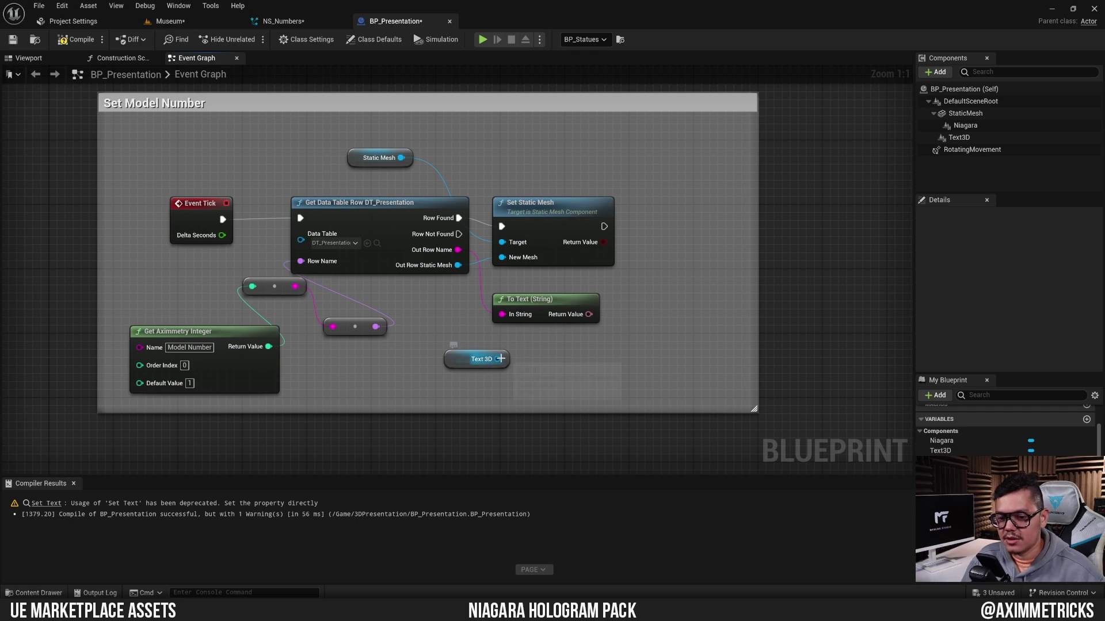
left_click_drag(498, 359, 668, 221)
type("set text")
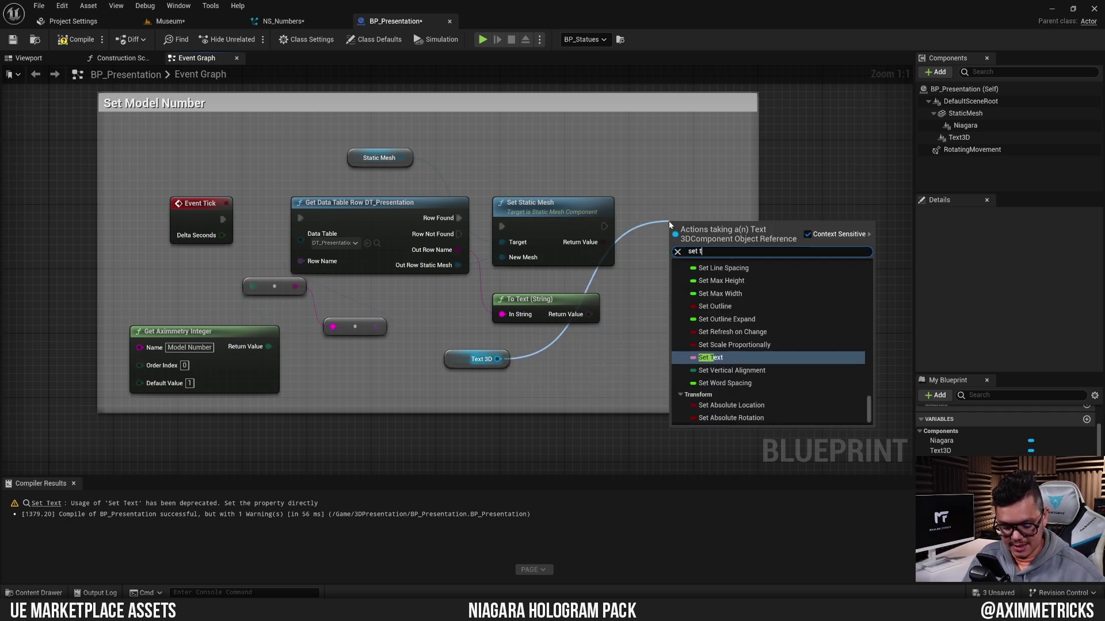
left_click(711, 399)
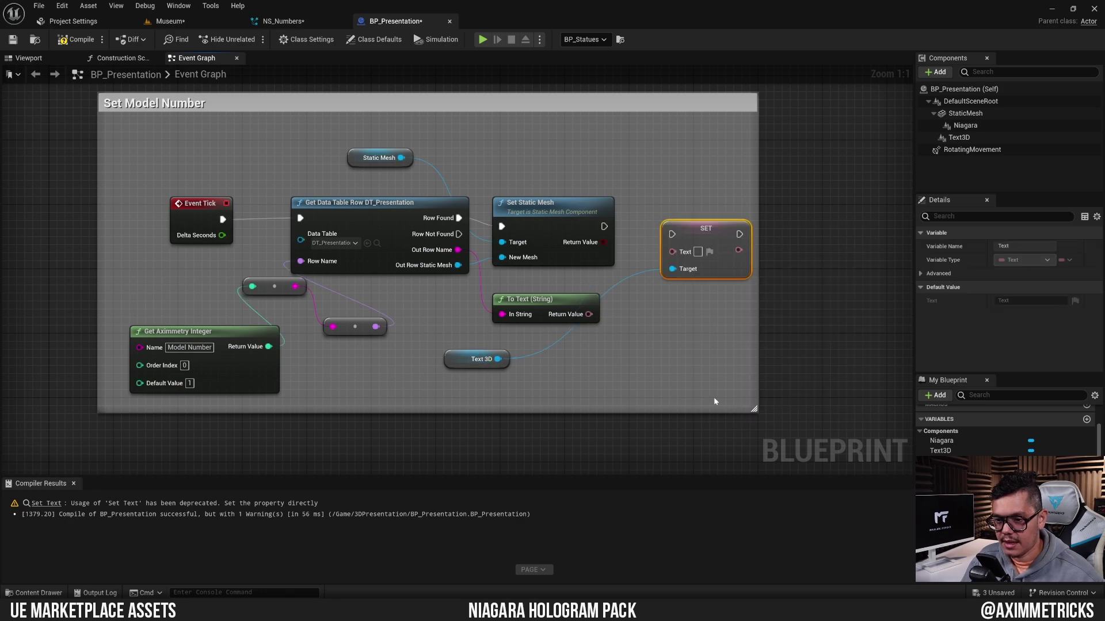
left_click_drag(695, 230, 679, 213)
left_click_drag(604, 226, 655, 225)
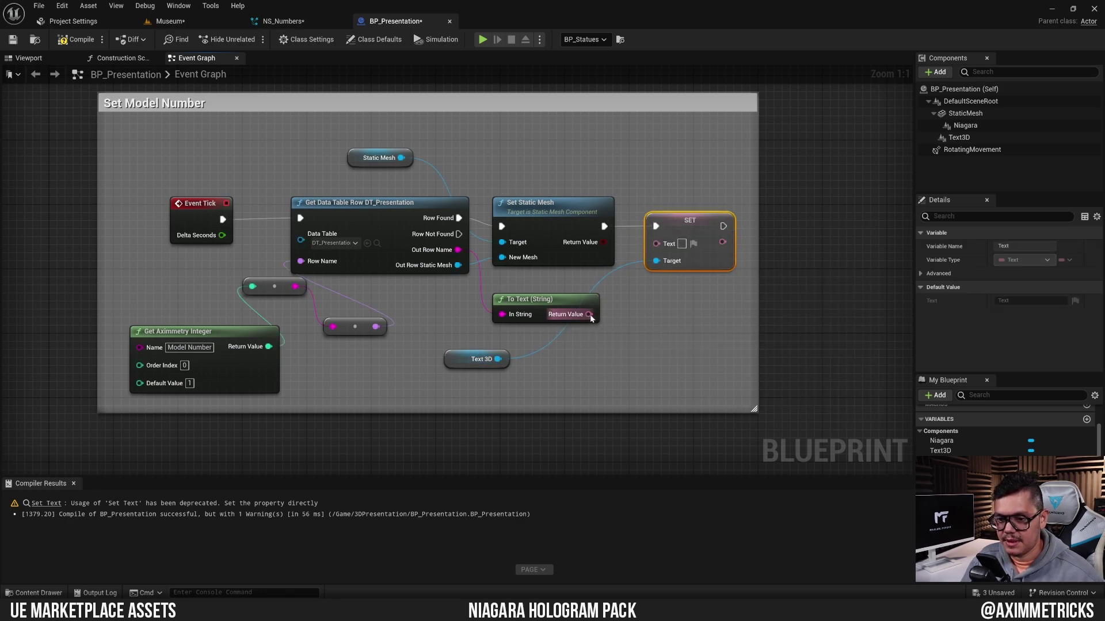
left_click_drag(588, 314, 655, 242)
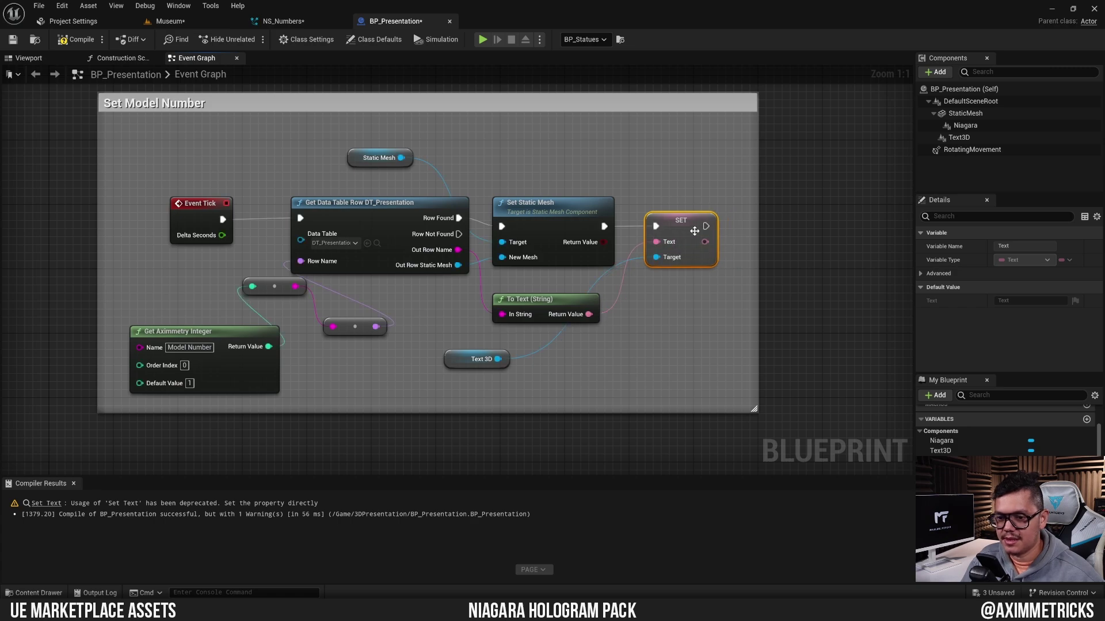
- Compile and save BP_Presentation
left_click(661, 309)
left_click(74, 39)
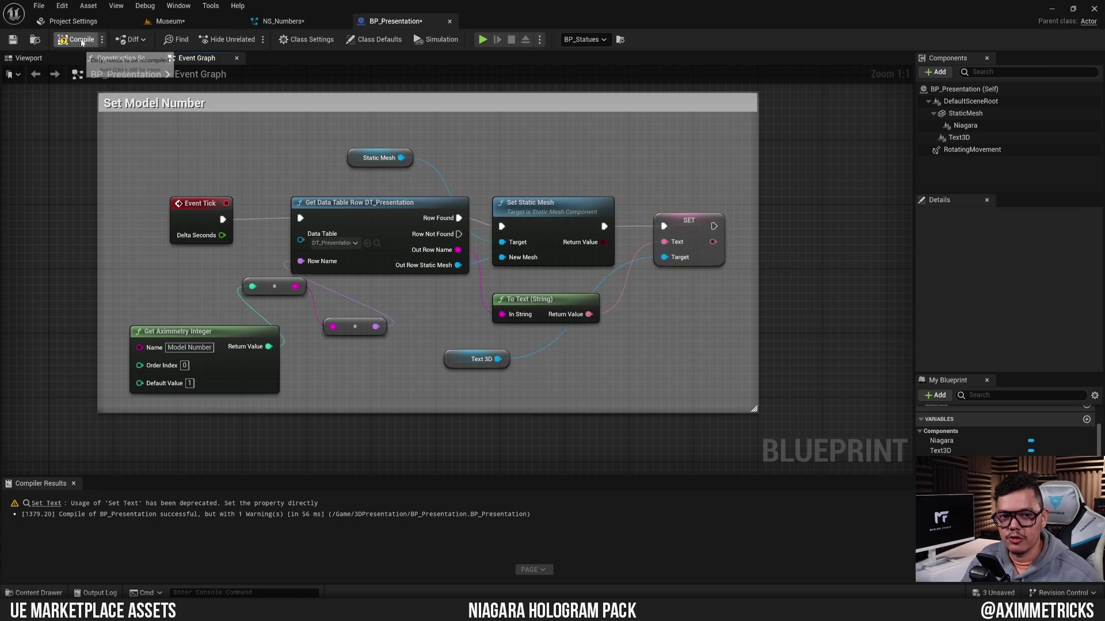
left_click(12, 40)
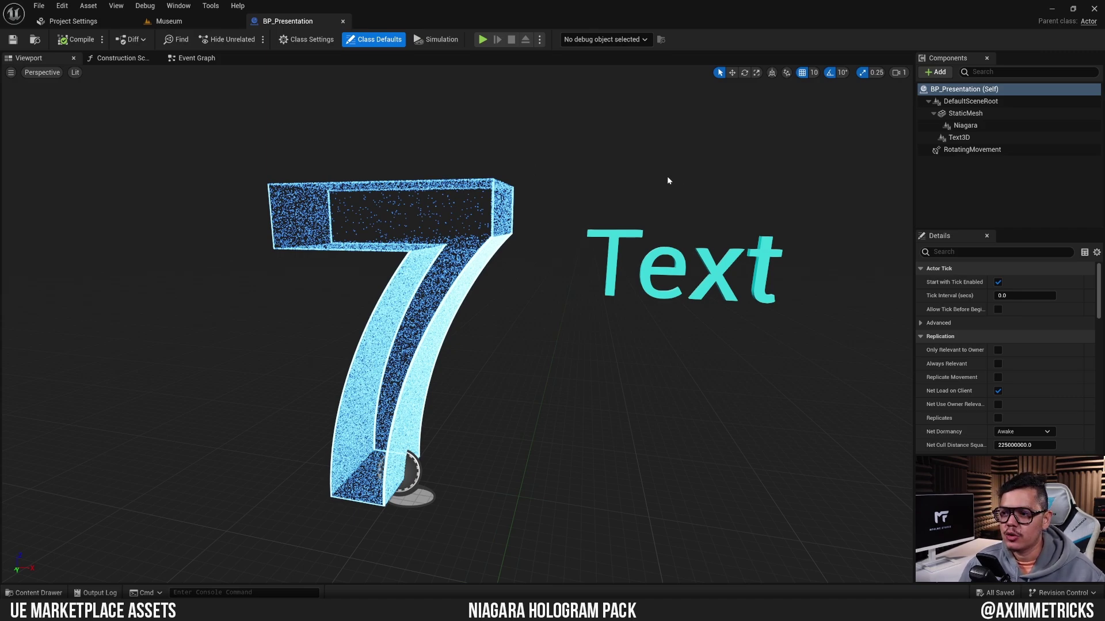
- Select StaticMesh and filter its Details for 'visi' to reach the Visible setting
left_click(959, 114)
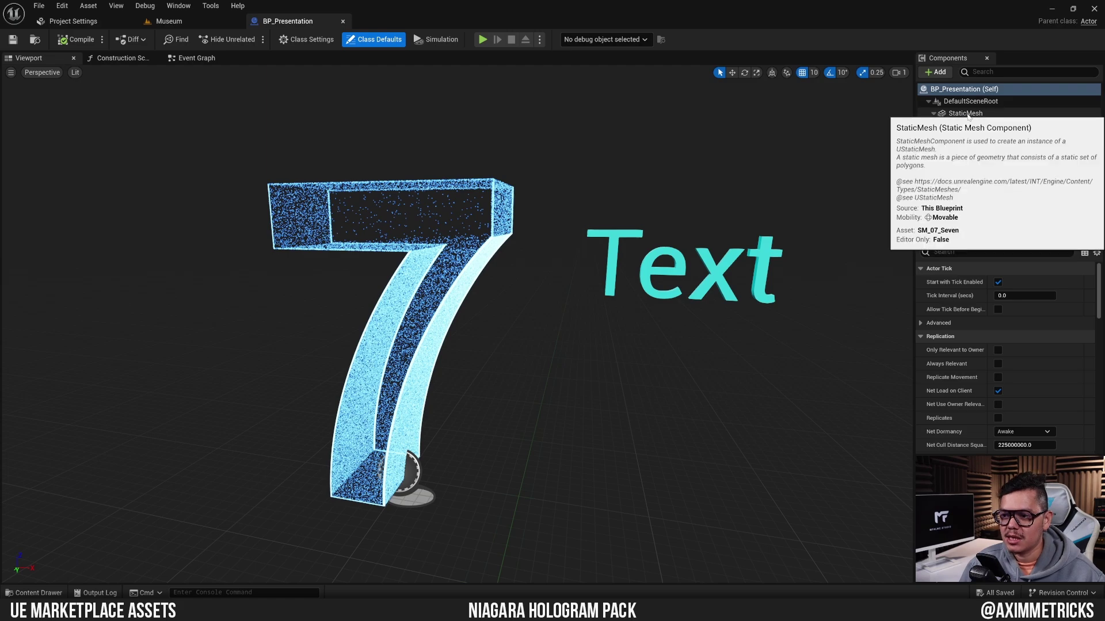
left_click(966, 252)
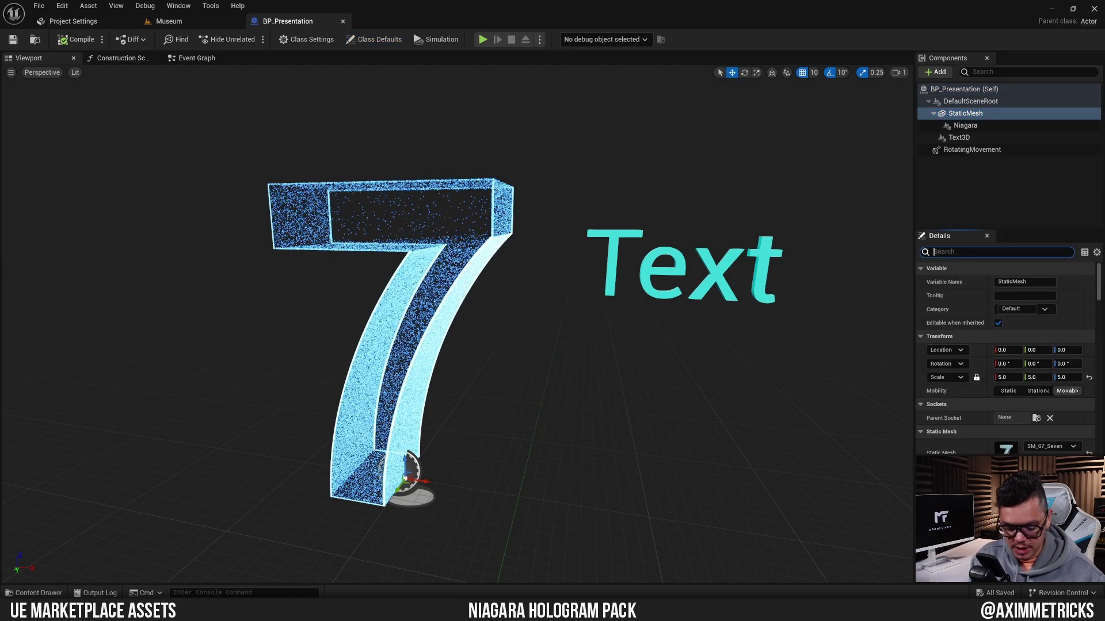
type("visi")
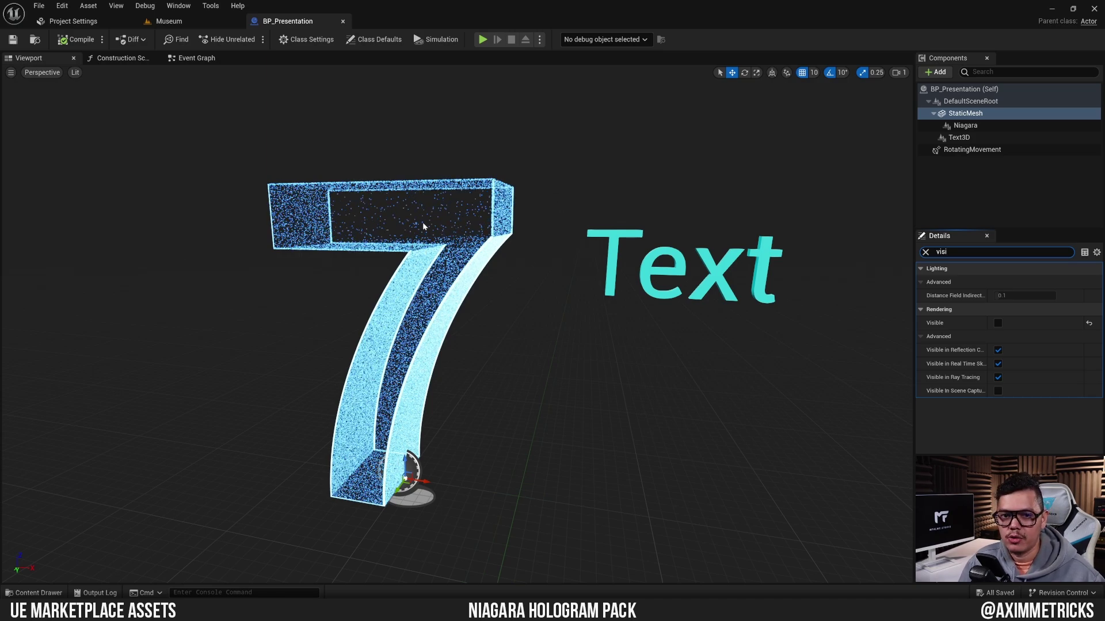
- In the Event Graph, wire a Niagara component reference to both Set Visibility Target pins
left_click(194, 59)
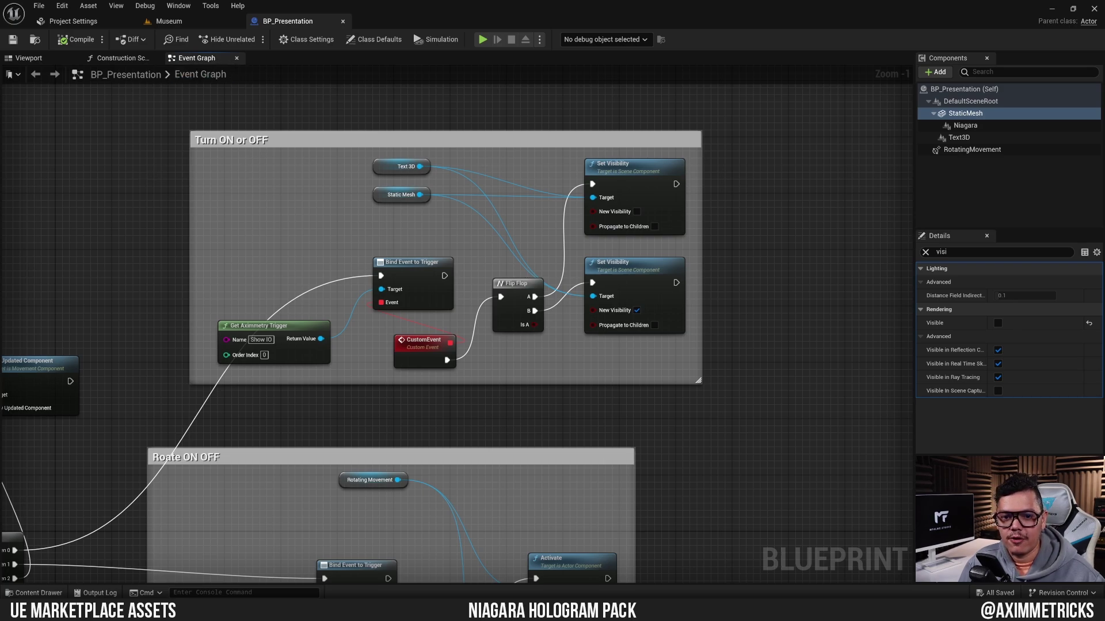
right_click_drag(195, 189, 323, 199)
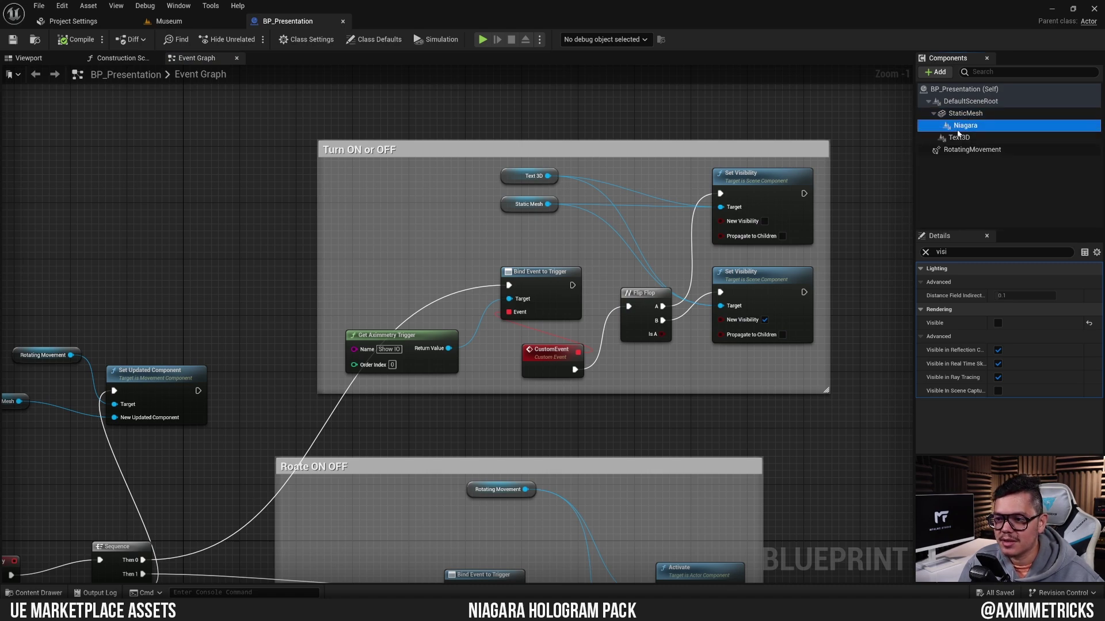
left_click_drag(965, 125, 516, 233)
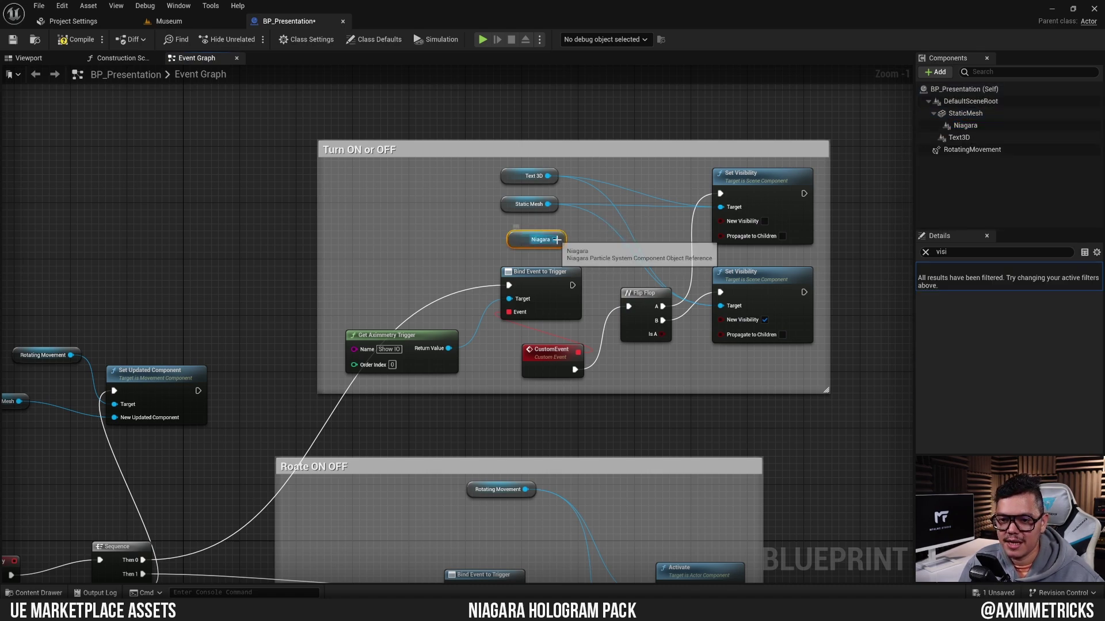
left_click_drag(557, 240, 720, 207)
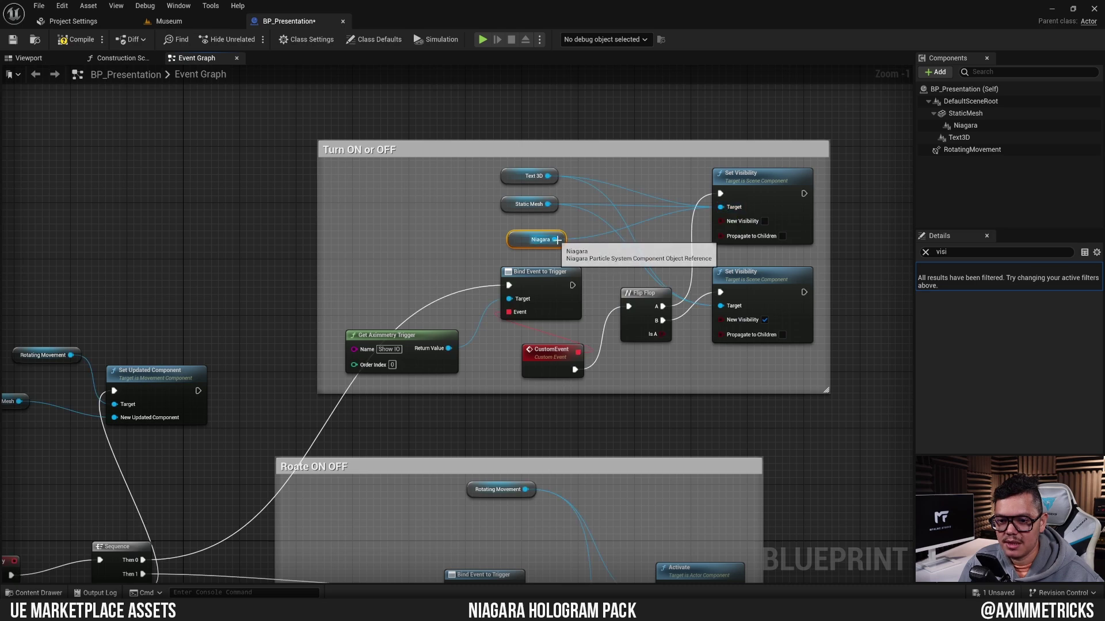
left_click_drag(556, 240, 721, 305)
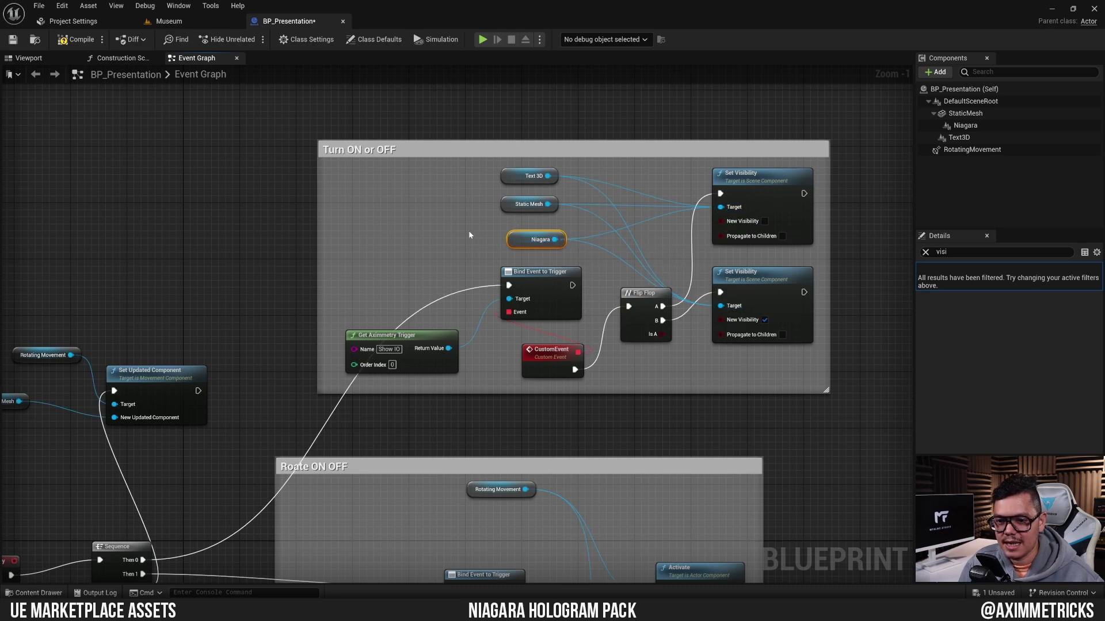
- Delete the old Static Mesh reference node and move the Niagara node into its place
left_click(527, 204)
key("Delete")
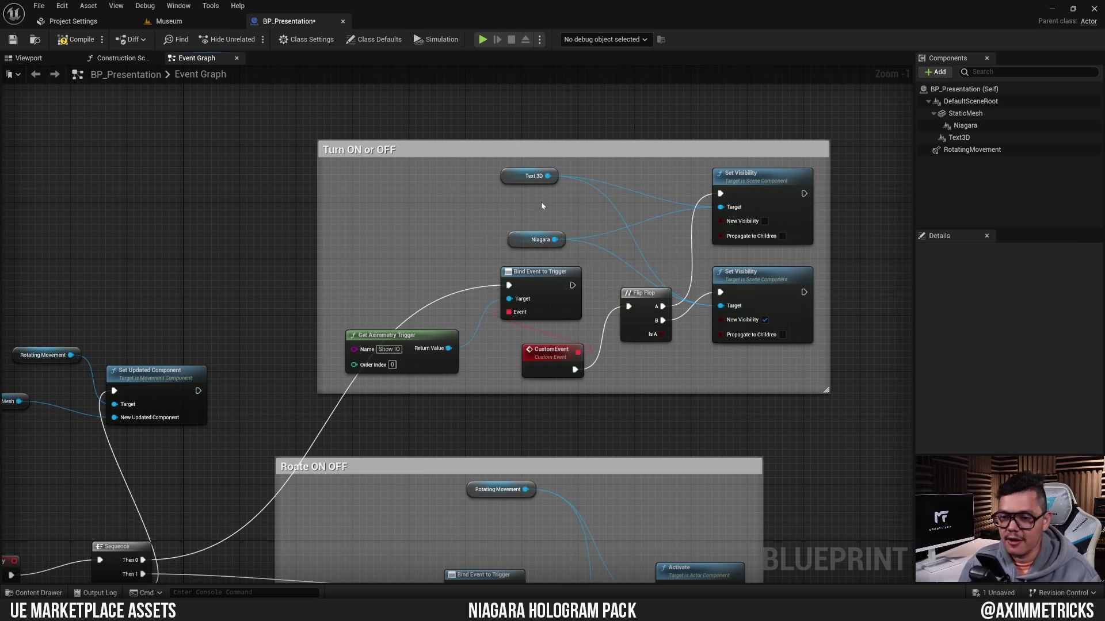
left_click_drag(538, 240, 531, 212)
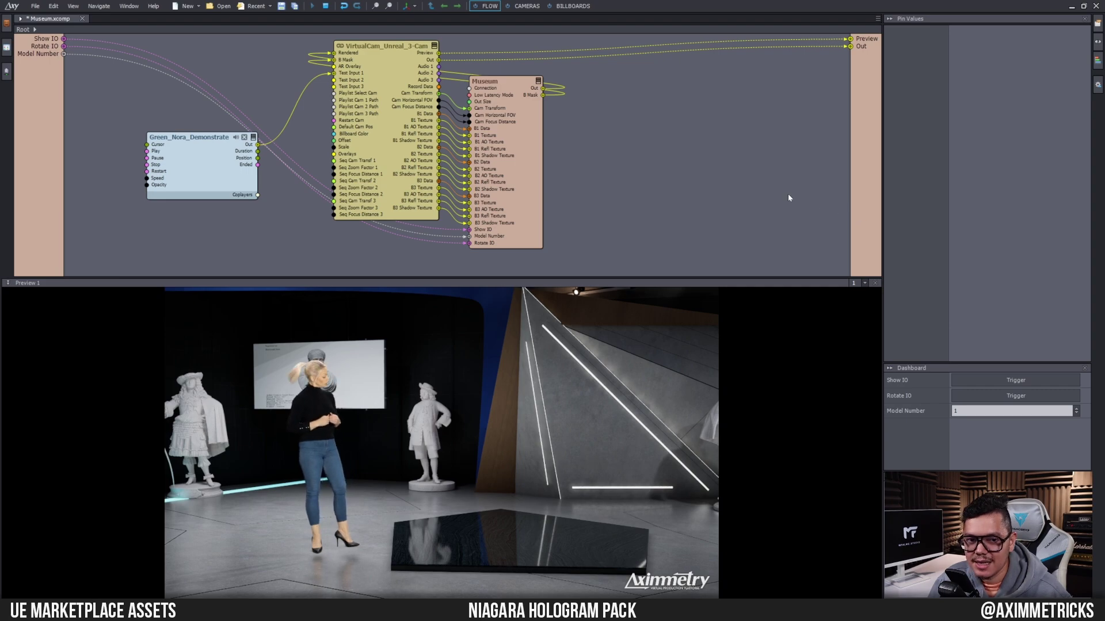
- Trigger Show and Rotate for the hologram, then set Model Number to 2 to show Two
left_click(985, 380)
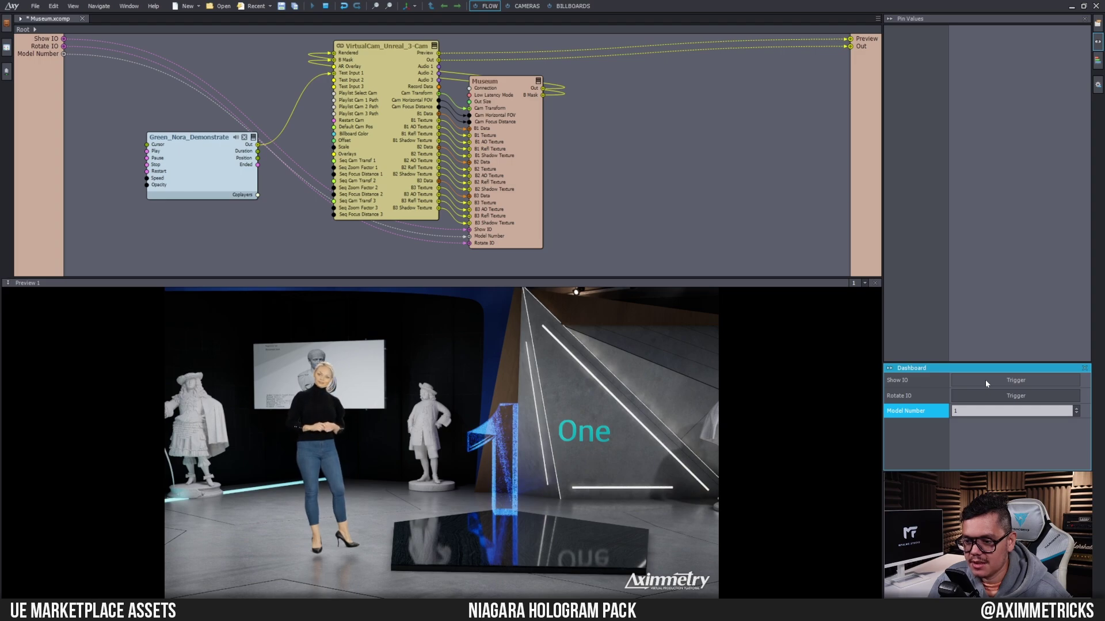
left_click(982, 396)
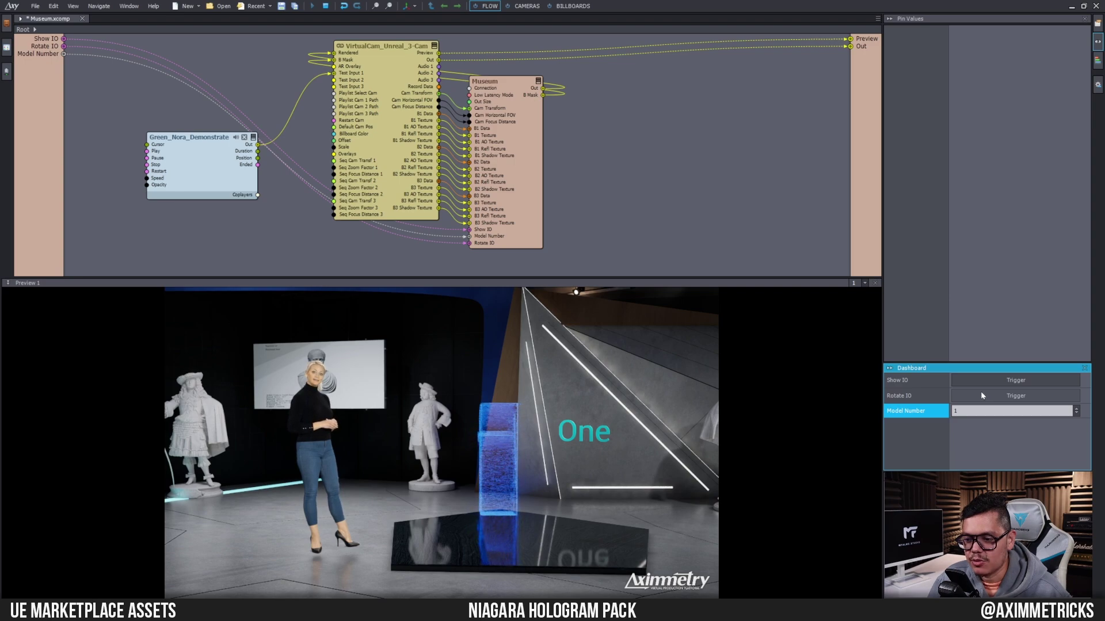
left_click(966, 412)
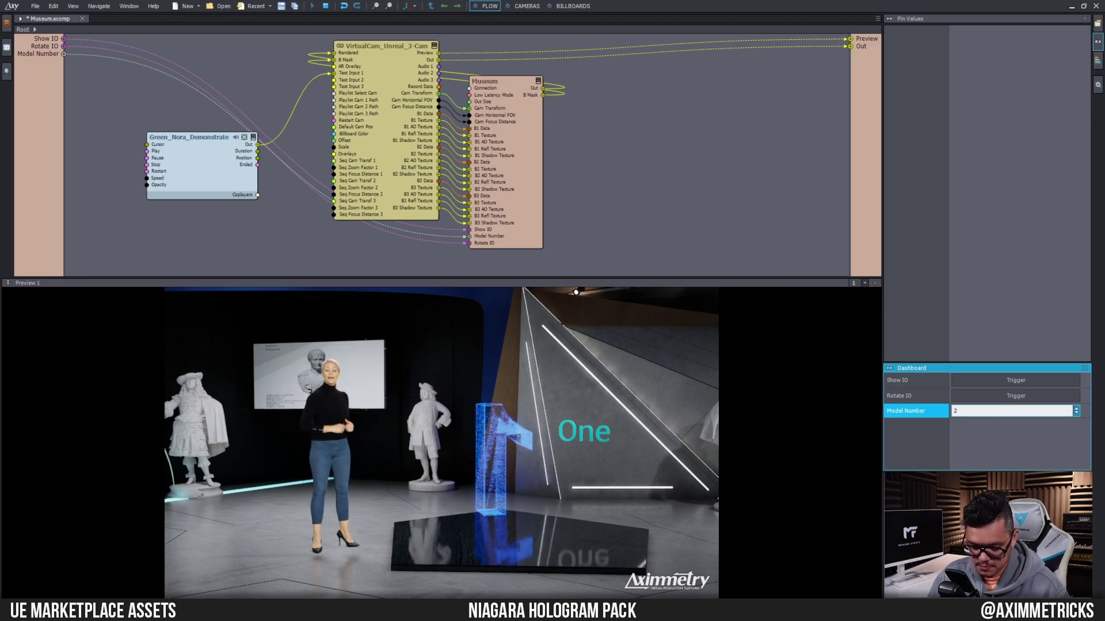
type("2")
key("Return")
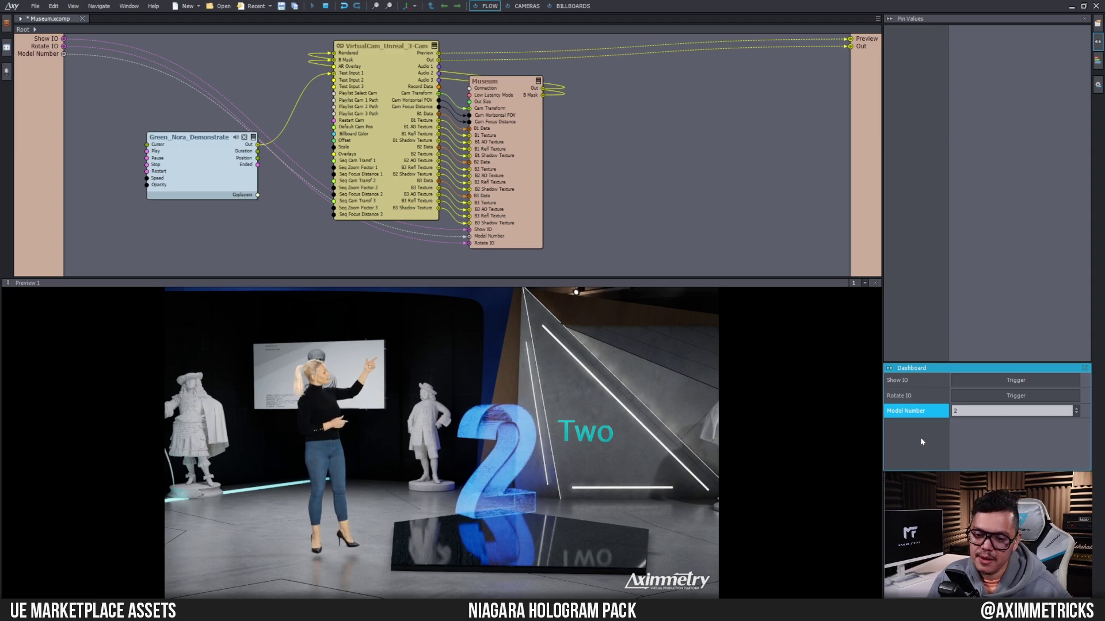
- Set Model Number to 3 so the hologram shows Three
left_click(955, 411)
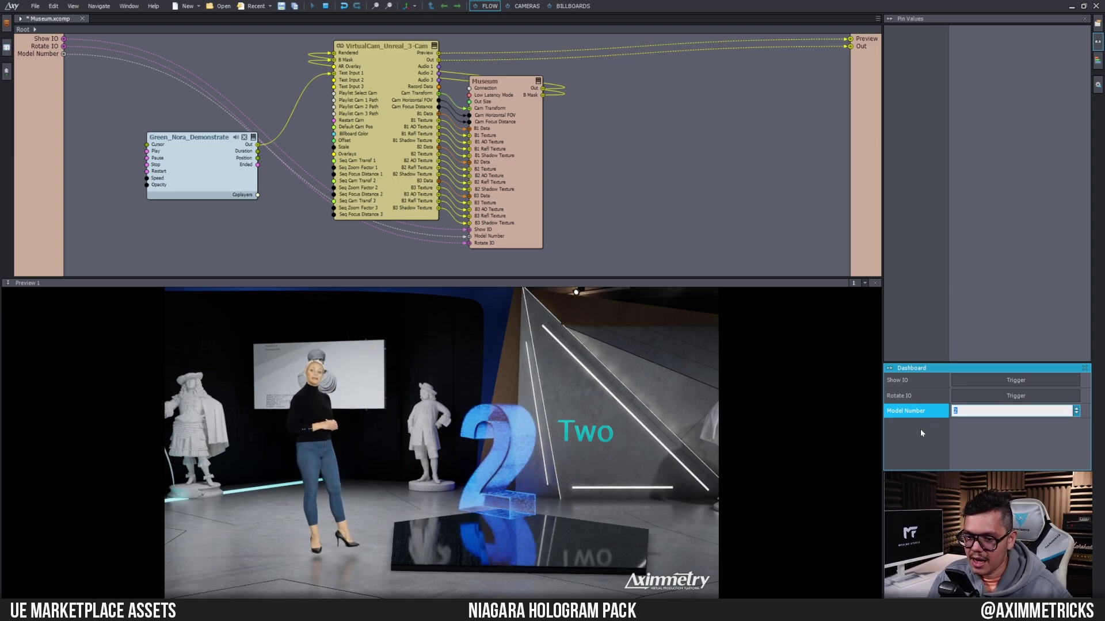
type("3")
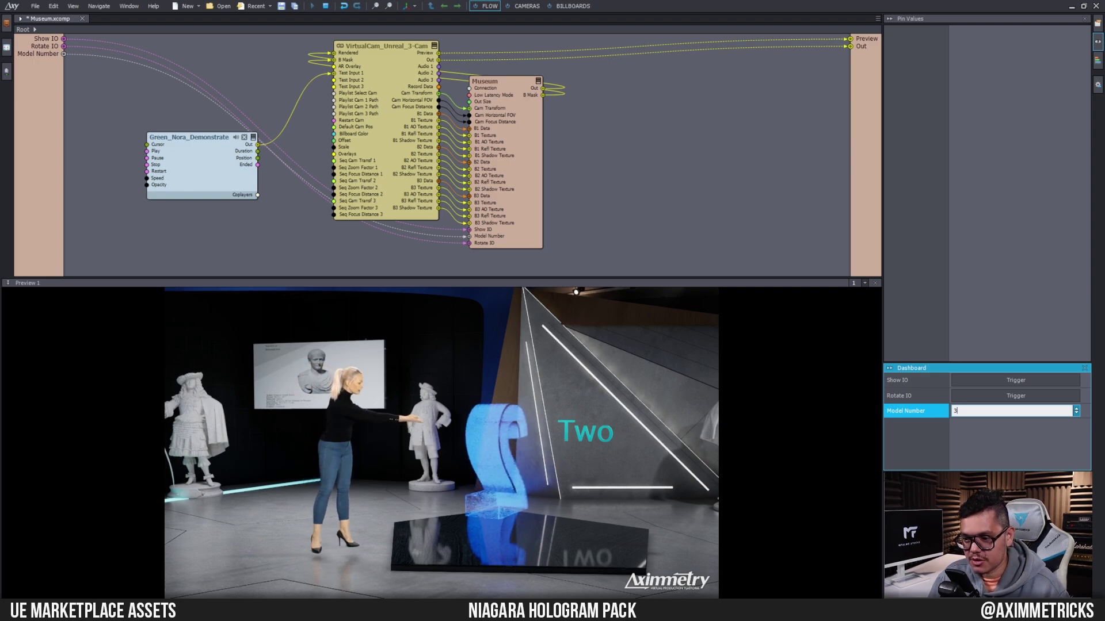
key("Return")
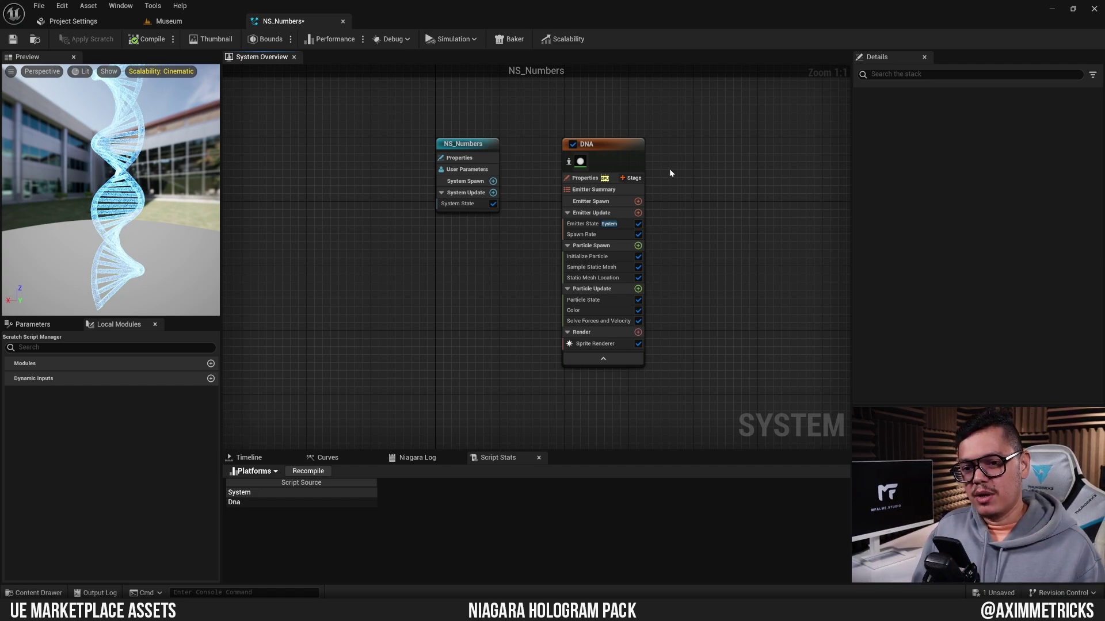
- Select the DNA emitter and change its Initialize Particle Lifetime to 1.0
left_click(610, 147)
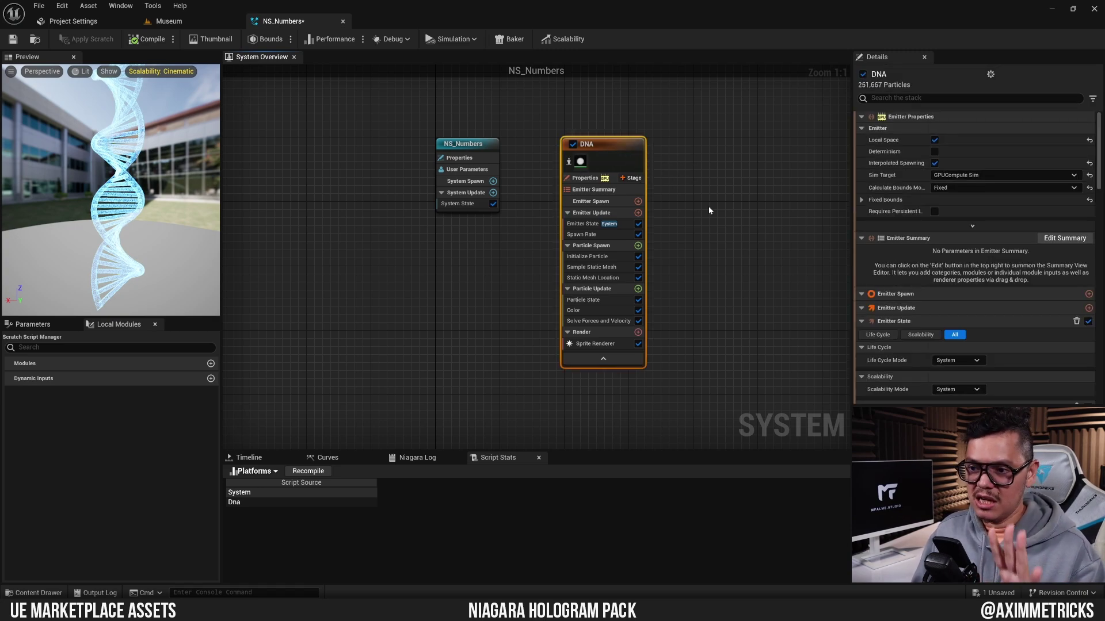
scroll(896, 213, "down", 3)
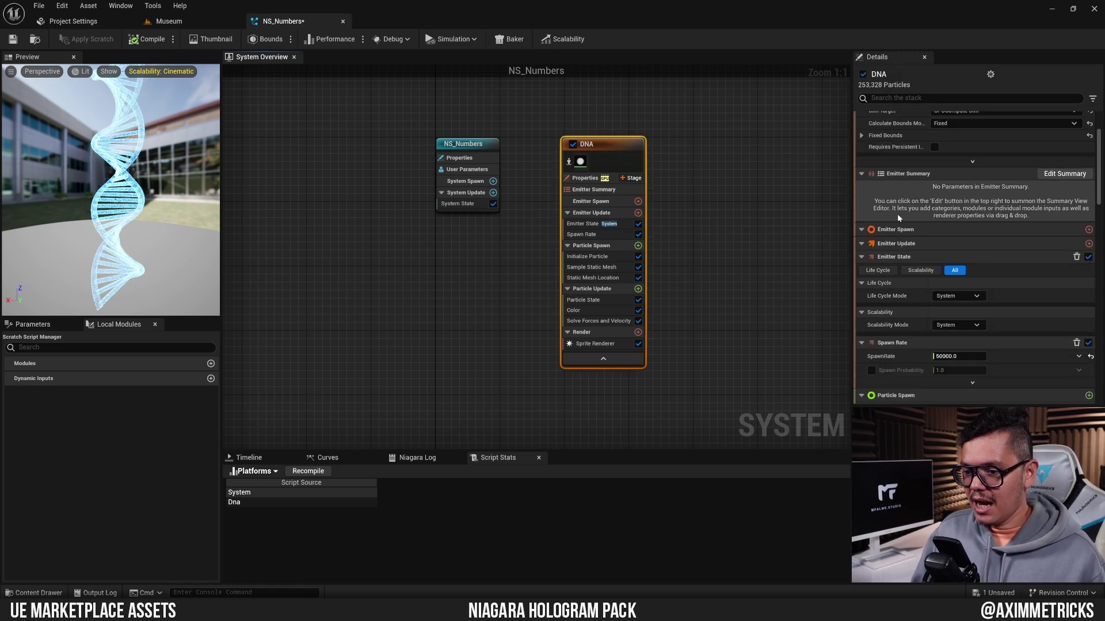
scroll(896, 212, "down", 3)
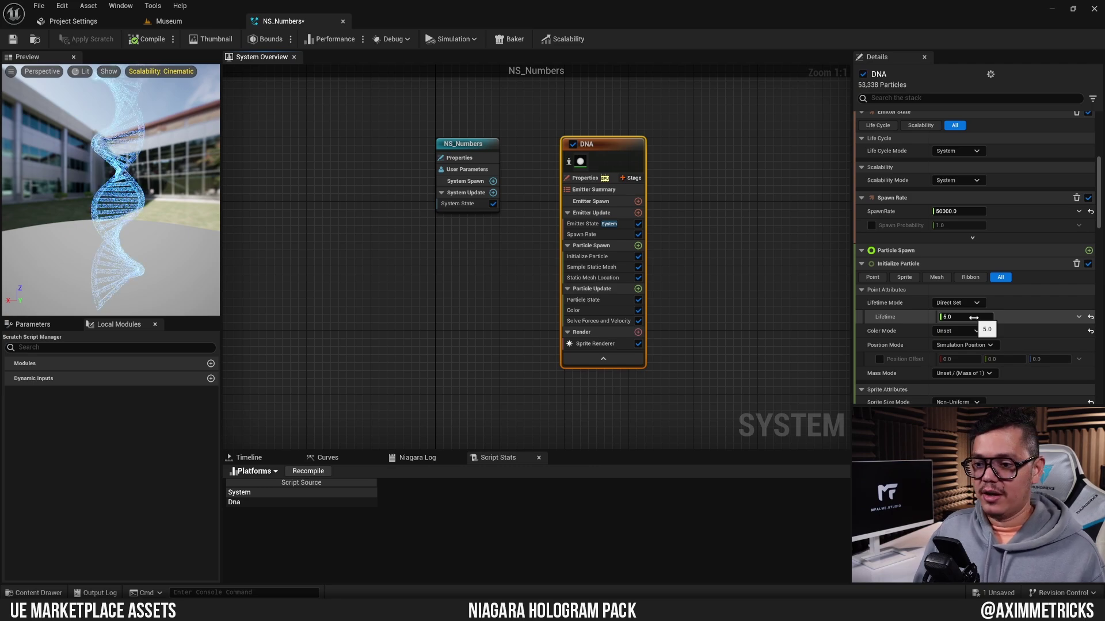
left_click(973, 317)
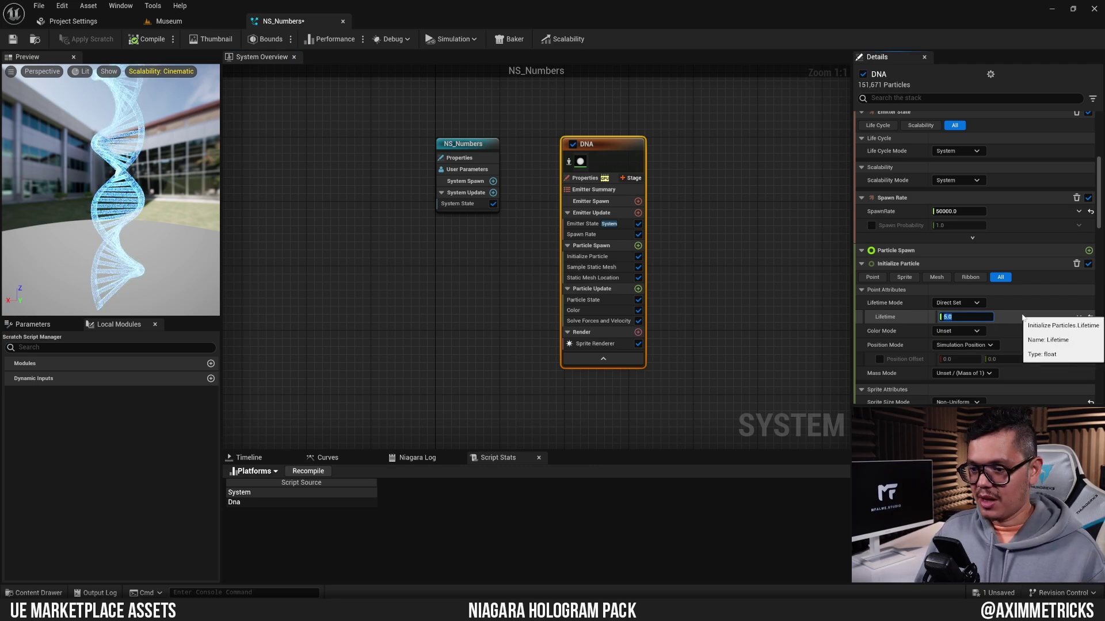
type("1")
key("Return")
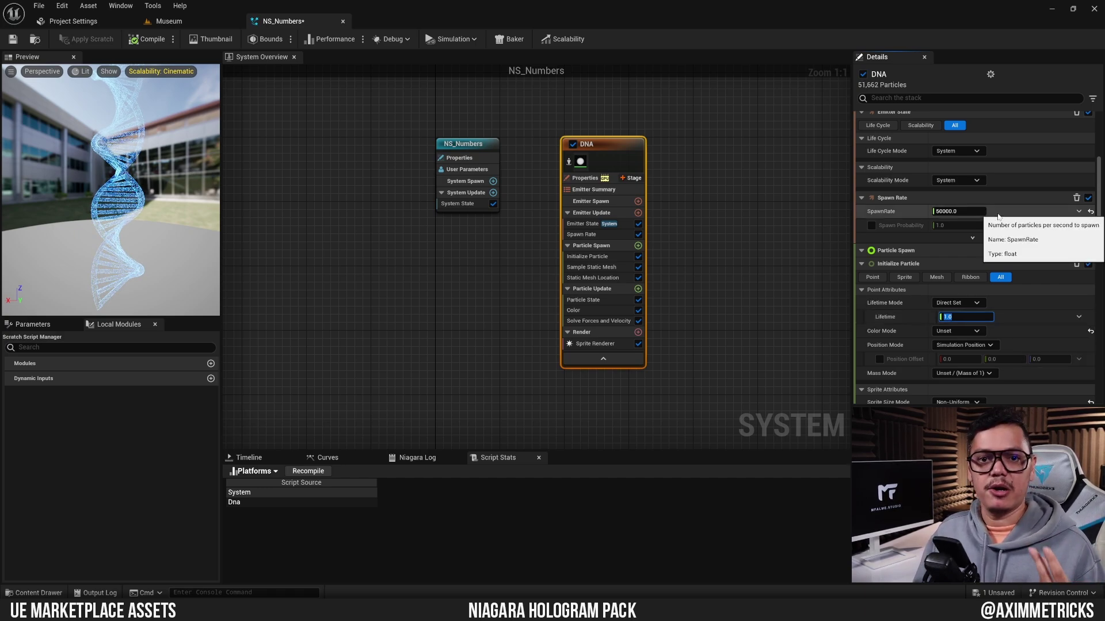
left_click(1013, 323)
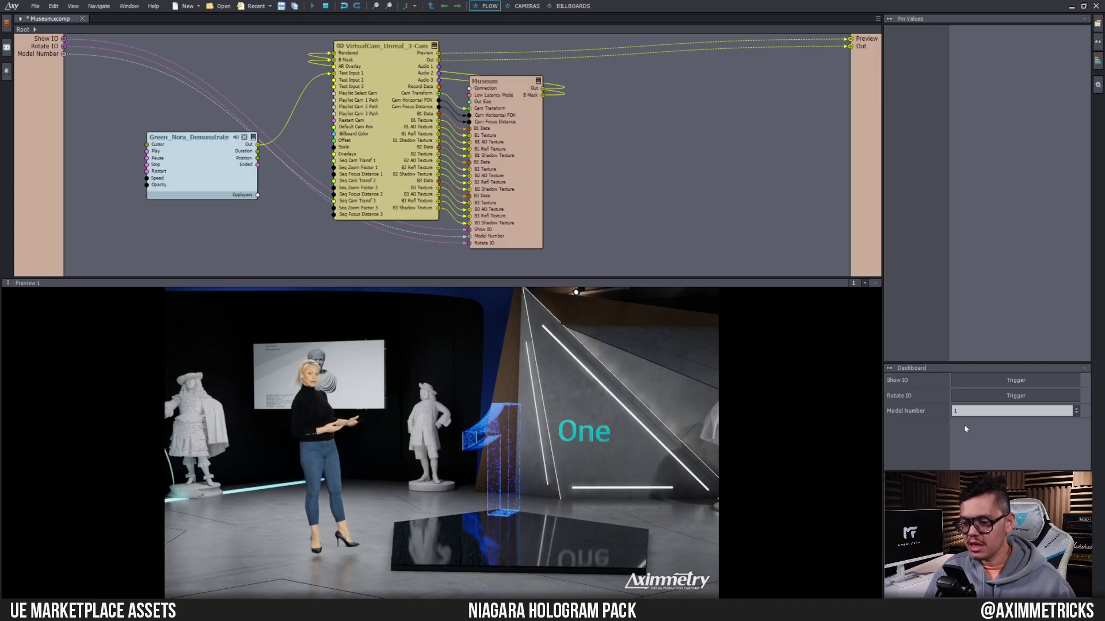
- Set the Dashboard Model Number to 2, then 3, then change it toward 4
left_click(935, 411)
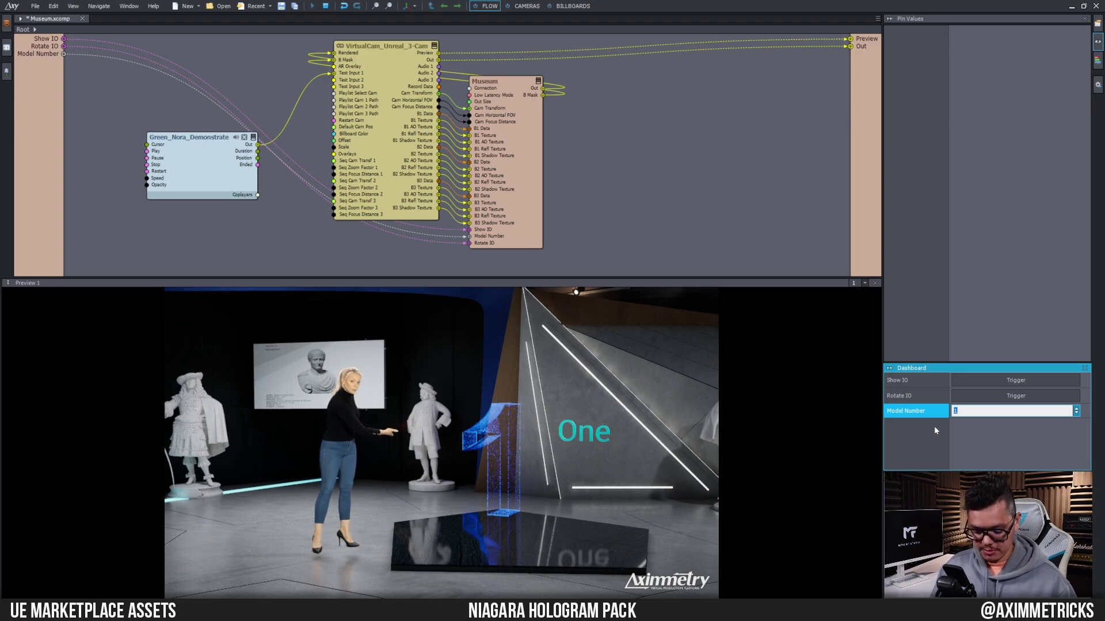
type("2")
key("Return")
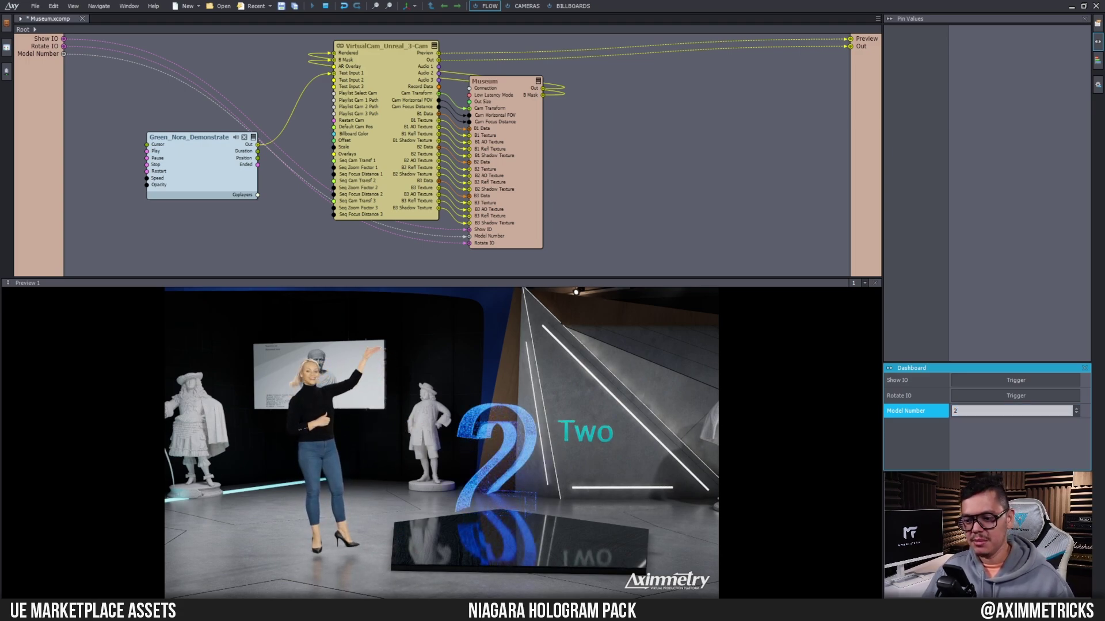
left_click(936, 410)
type("3")
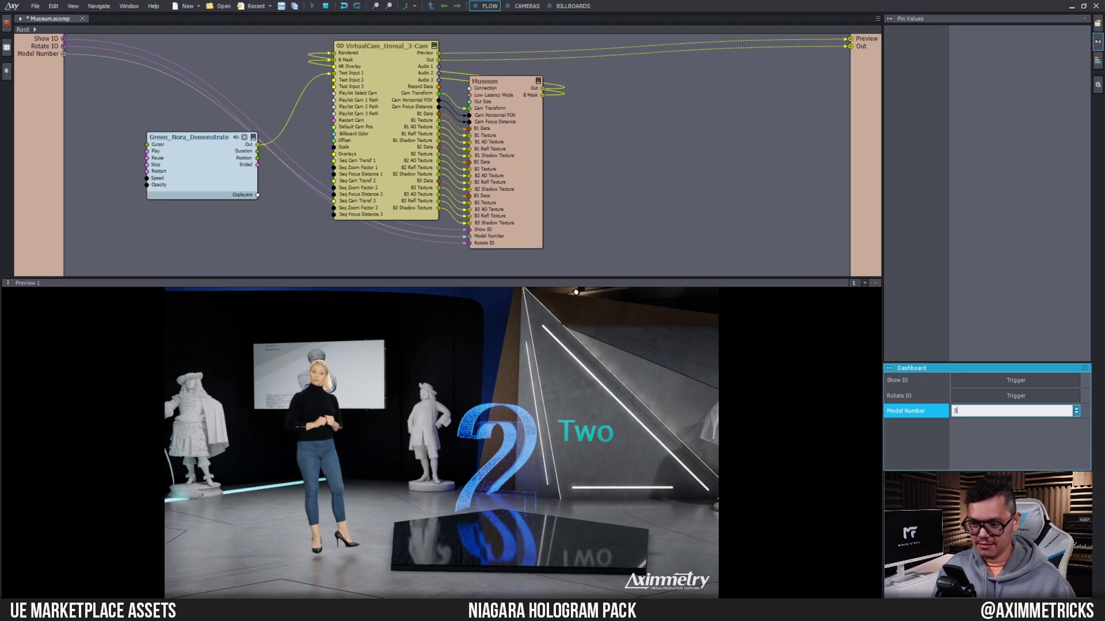
key("Return")
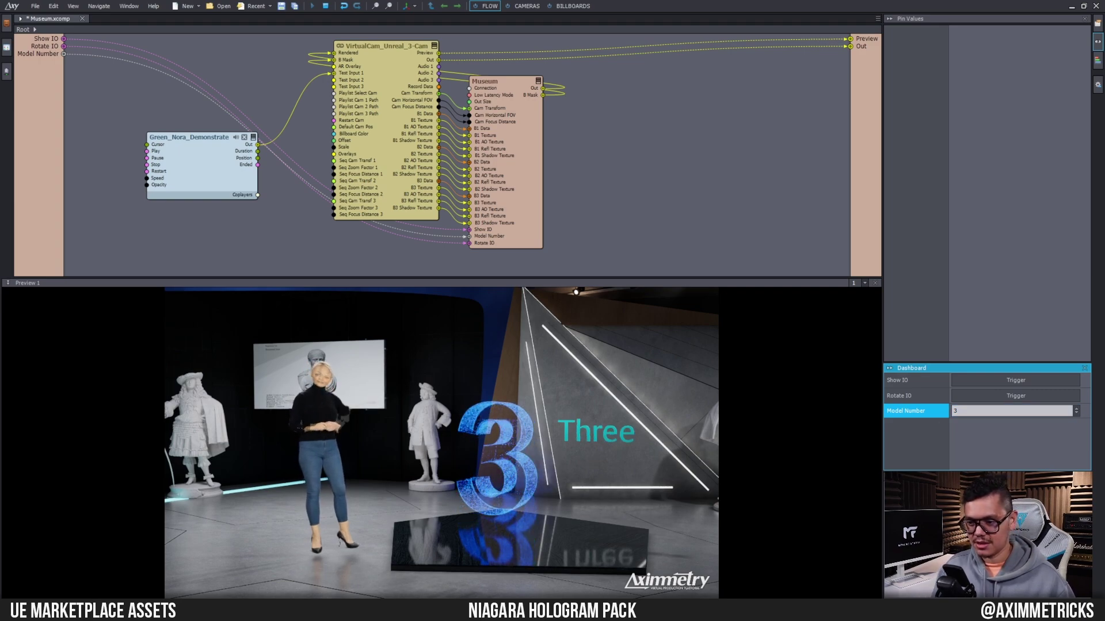
left_click(1002, 413)
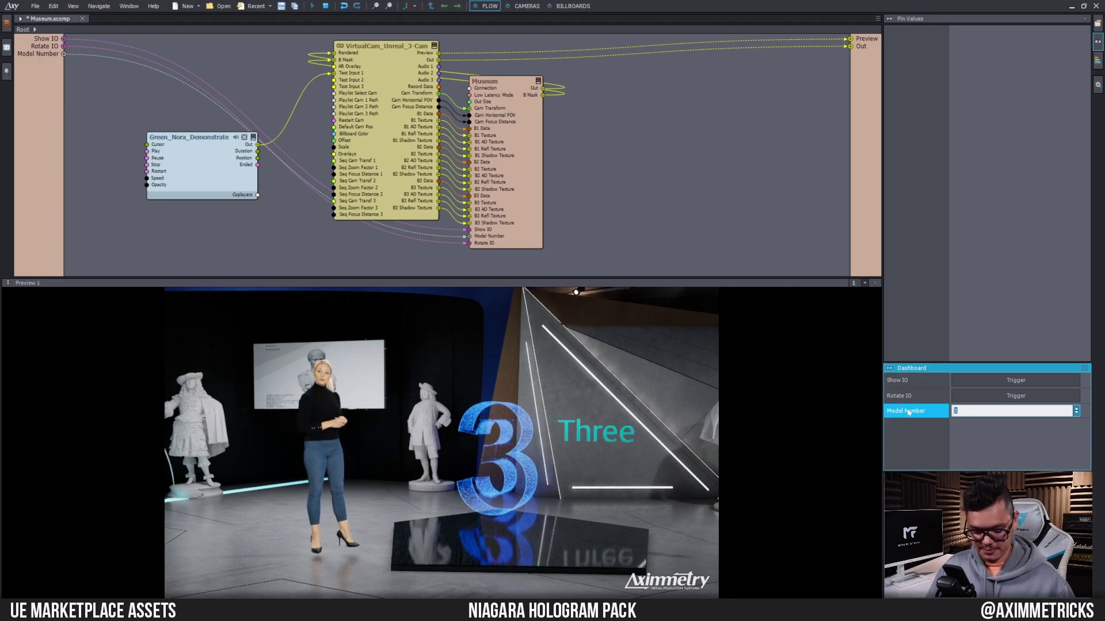